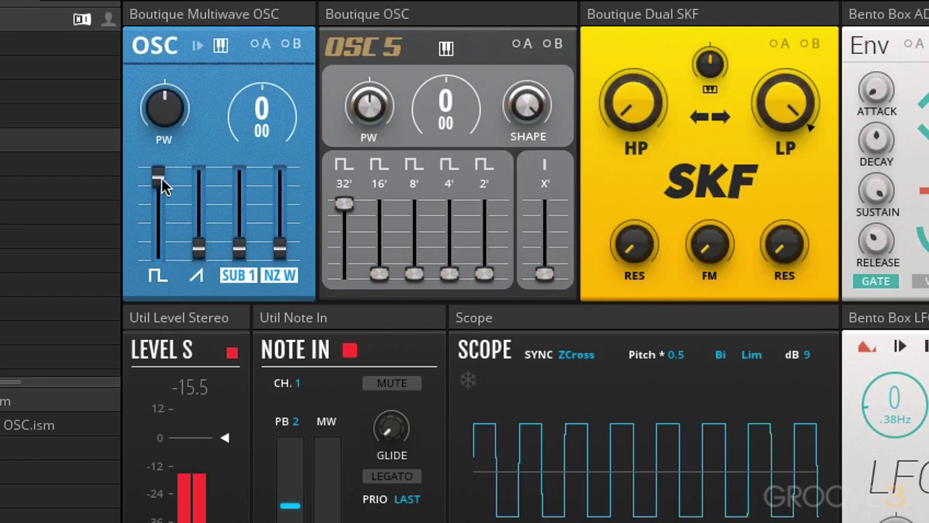
Audition the Multiwave oscillator's pulse level and pulse width, and reveal its modulation A slots
mouse_move(158, 178)
mouse_down()
mouse_move(162, 220)
mouse_move(157, 181)
mouse_up()
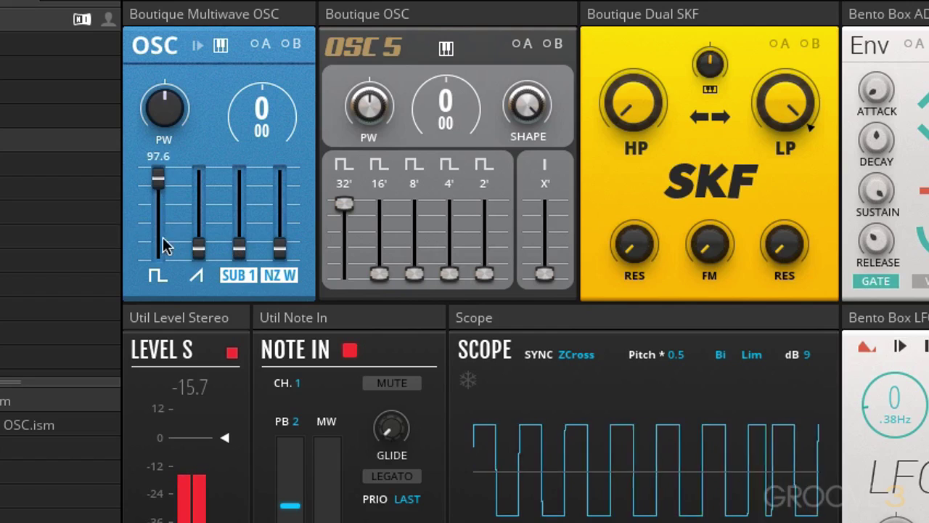
mouse_move(166, 110)
mouse_down()
mouse_move(164, 234)
mouse_move(164, 15)
mouse_move(164, 121)
mouse_up()
click(254, 43)
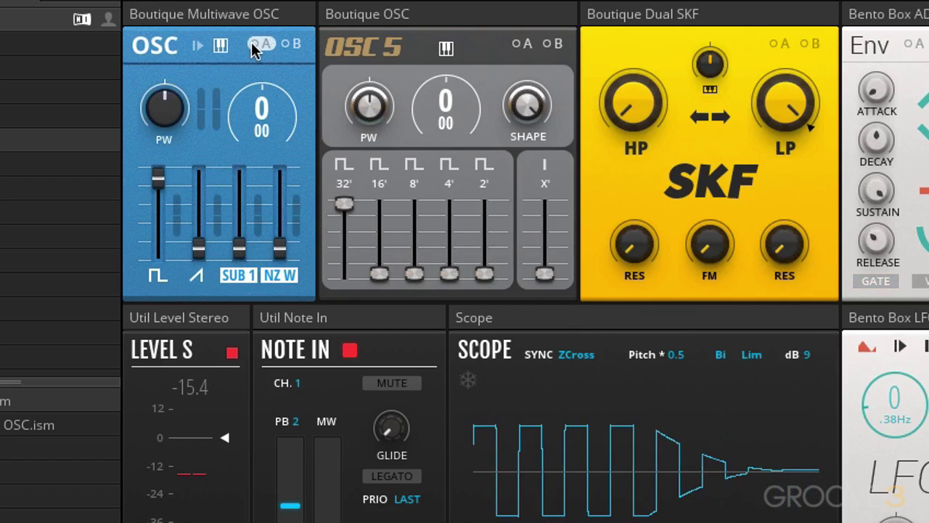
Crossfade the Multiwave oscillator from pulse at 3.2 to saw at 85.7, and return to a mostly pulse sound
drag(161, 182, 169, 311)
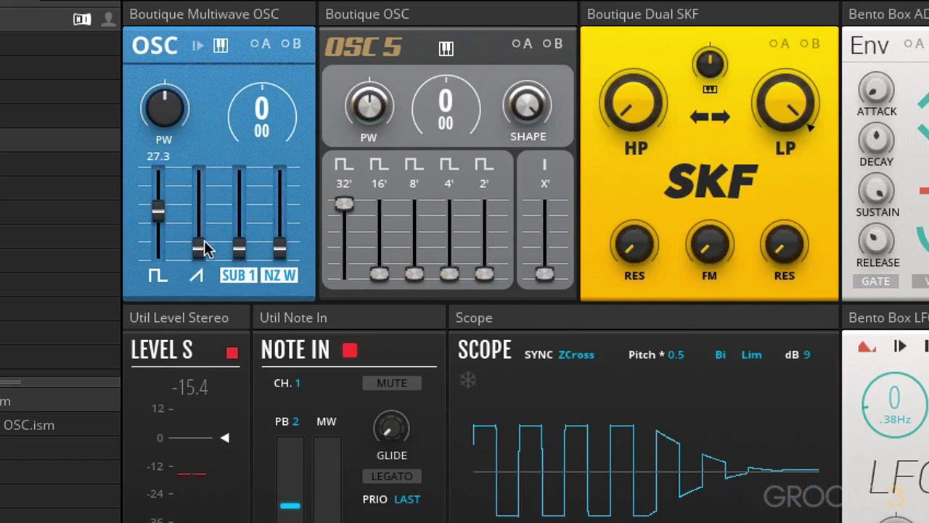
drag(204, 247, 200, 73)
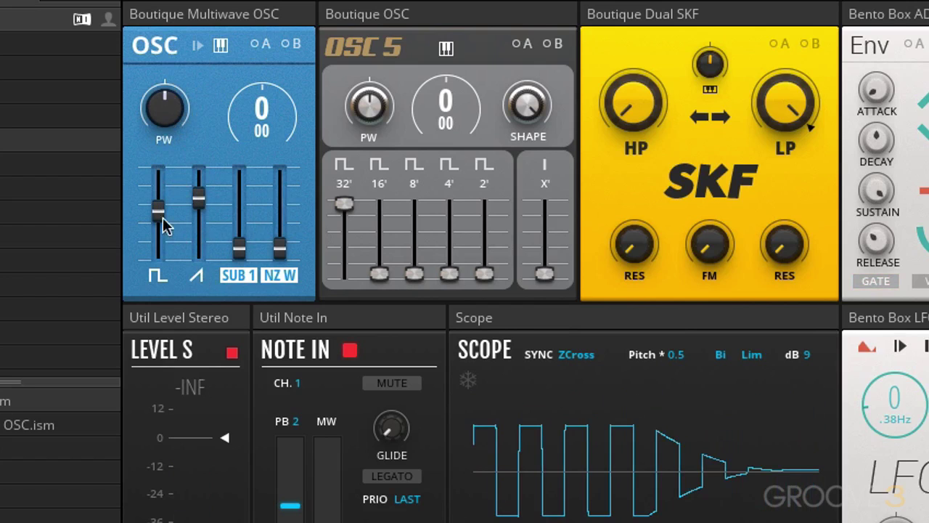
drag(164, 225, 167, 320)
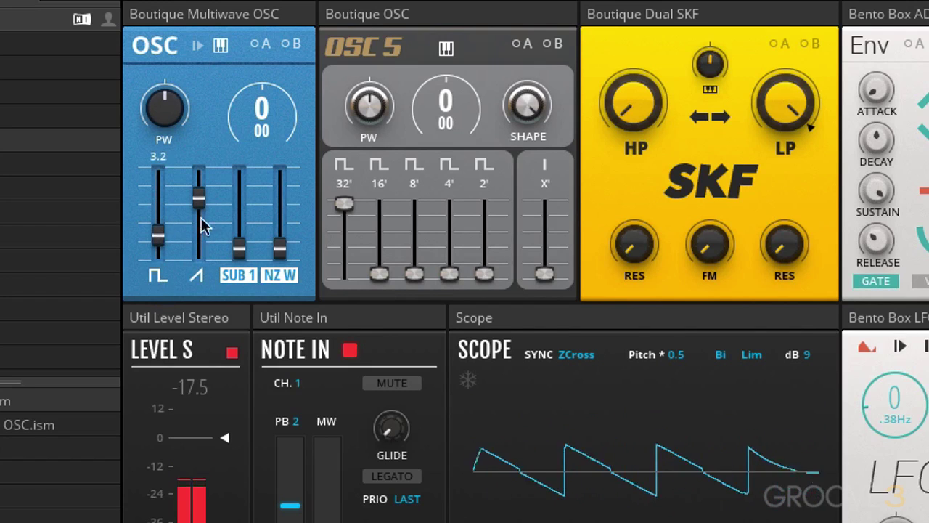
drag(204, 227, 201, 145)
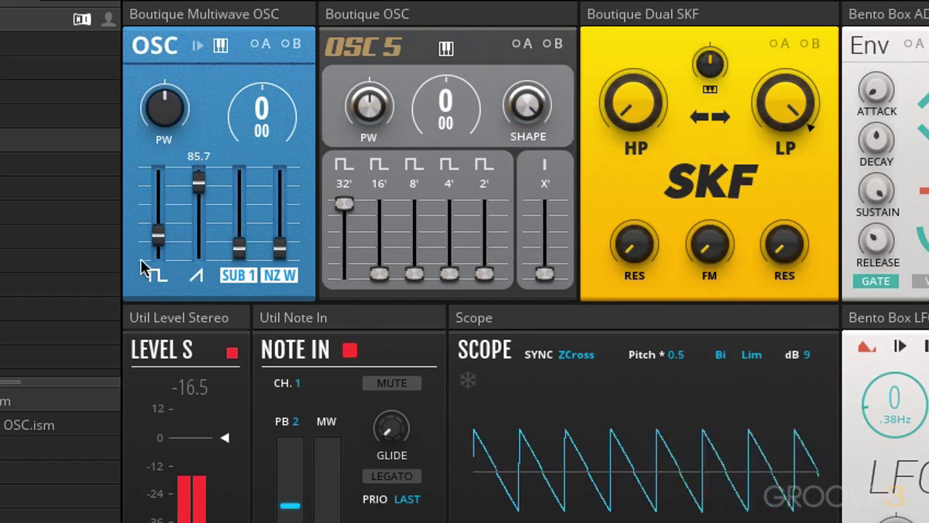
drag(157, 237, 165, 59)
drag(198, 183, 207, 386)
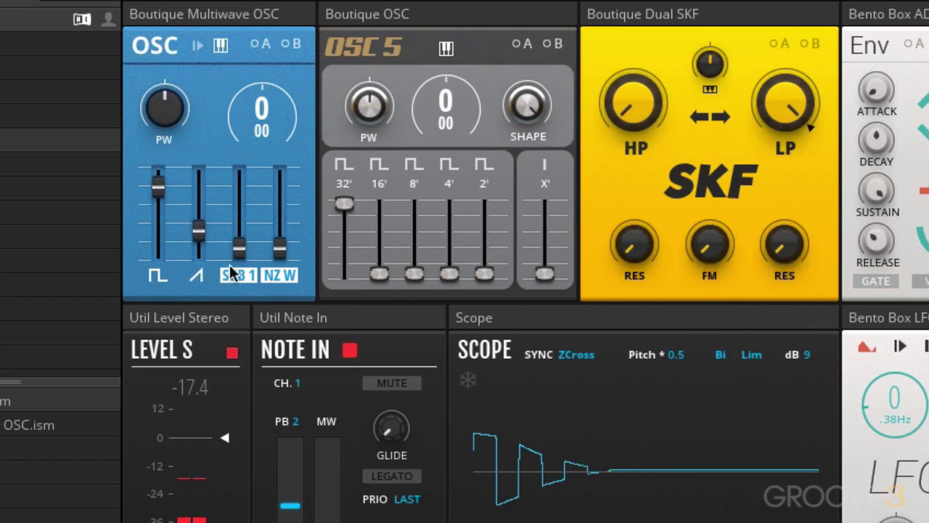
Isolate the Multiwave oscillator's Sub 2 at pitch 12 by raising the sub level and lowering the pulse and saw levels to 0
drag(234, 249, 235, 22)
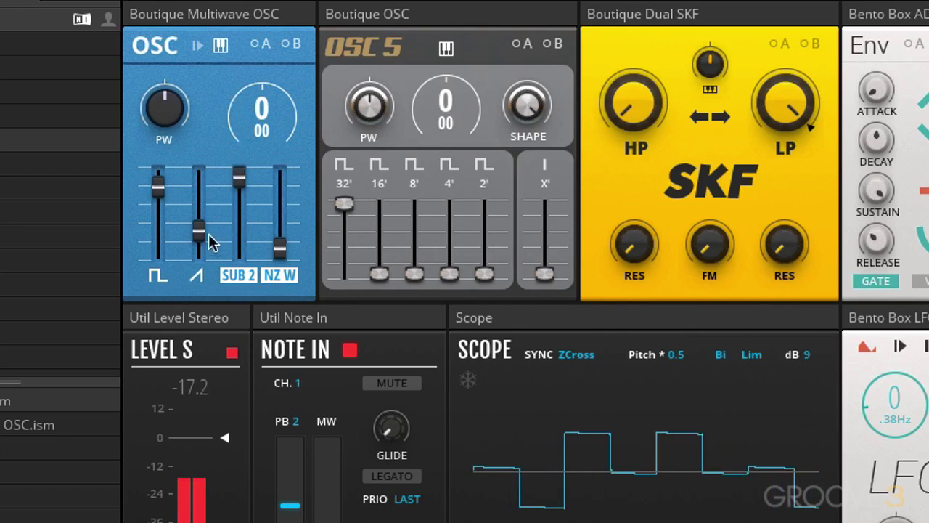
drag(269, 116, 282, 64)
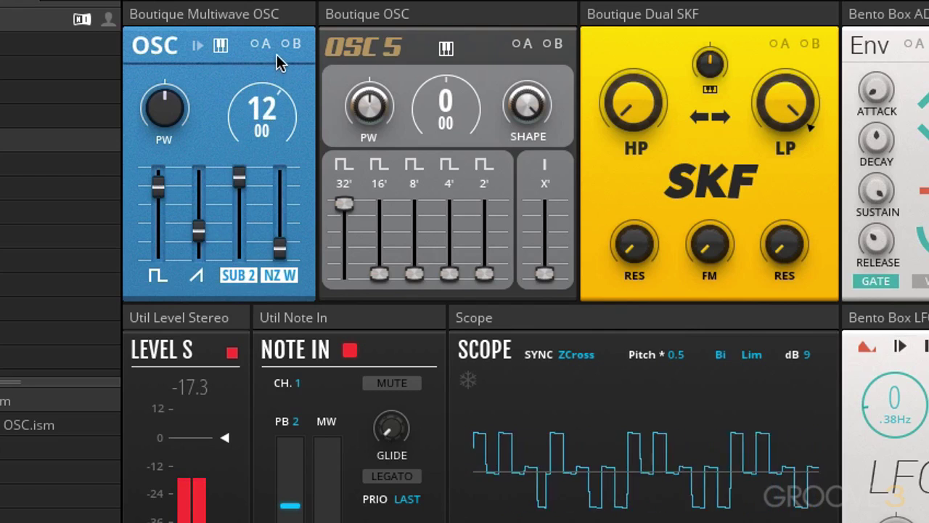
drag(159, 183, 163, 404)
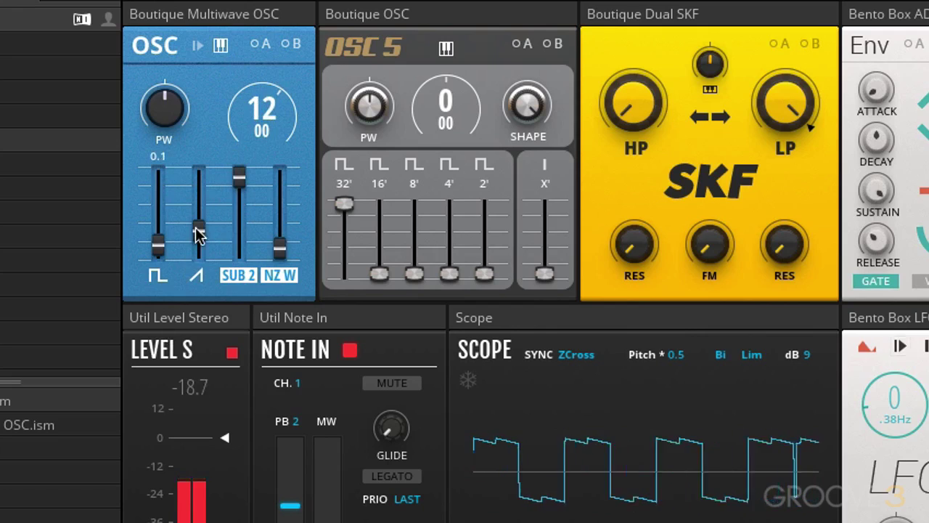
drag(195, 230, 200, 393)
drag(158, 246, 174, 289)
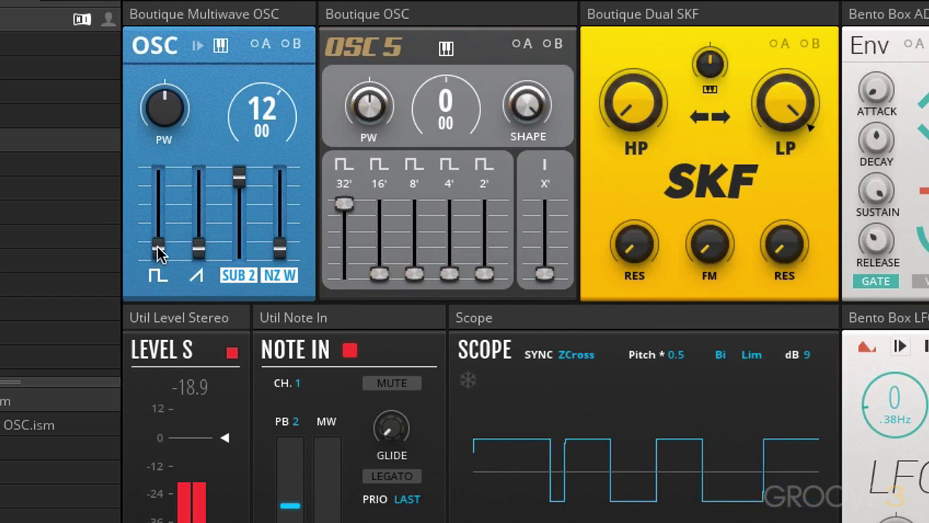
drag(156, 247, 175, 286)
Audition the Sub 3 waveform with the sub level at 100, and switch the sub oscillator to Sub 1
click(238, 273)
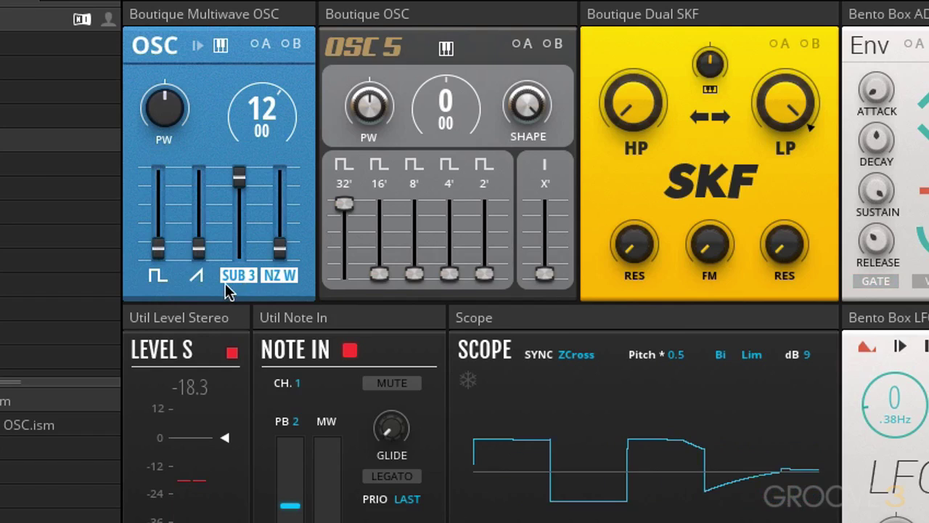
drag(172, 93, 193, 104)
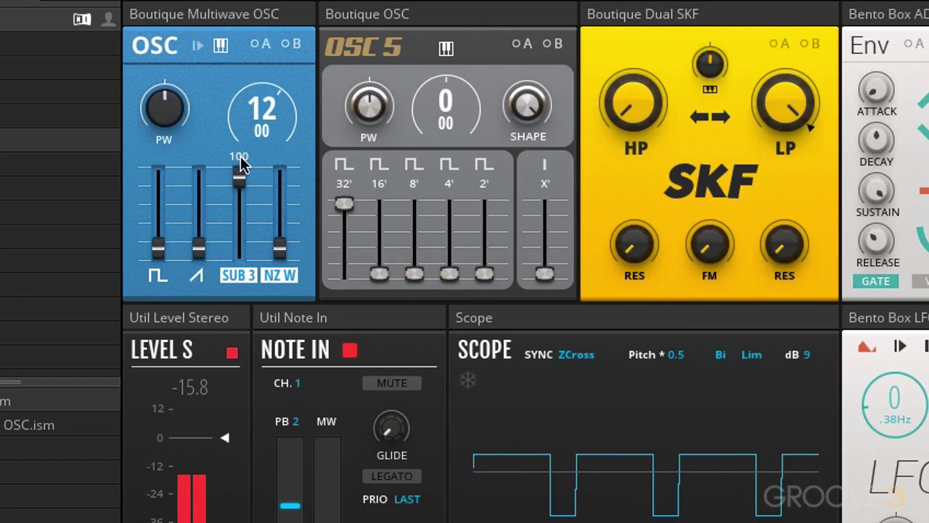
mouse_move(241, 165)
mouse_down()
mouse_move(240, 210)
mouse_move(241, 163)
mouse_up()
click(238, 281)
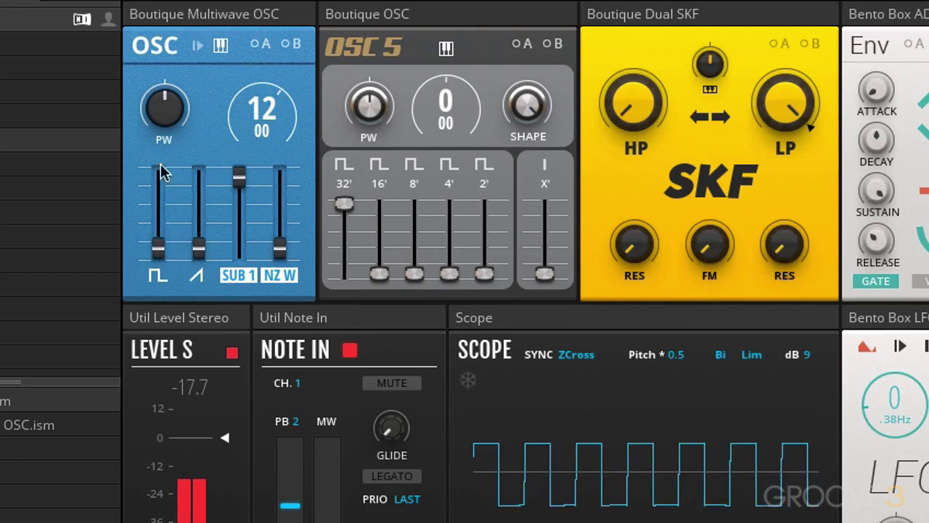
Blend pulse and saw with Sub 1, raising the pulse nearly to full and the saw to about mid level
drag(156, 245, 197, 49)
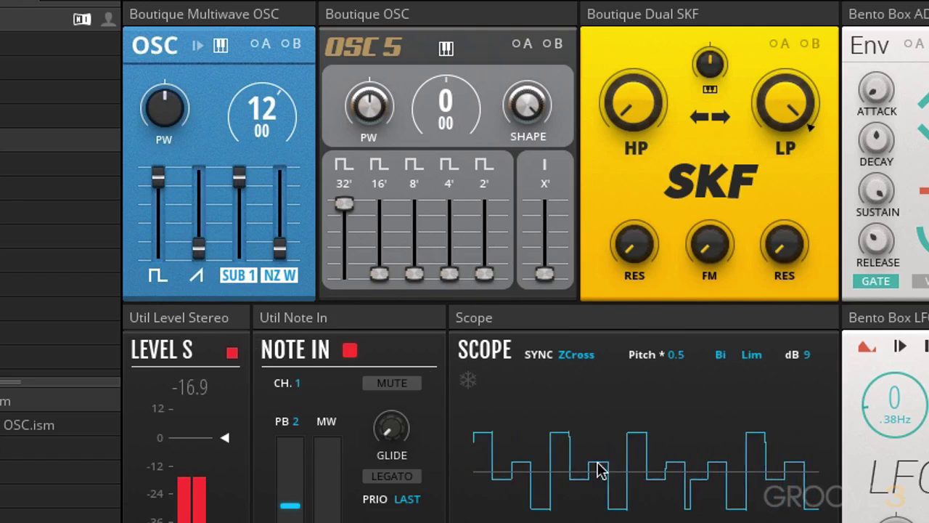
drag(198, 249, 221, 109)
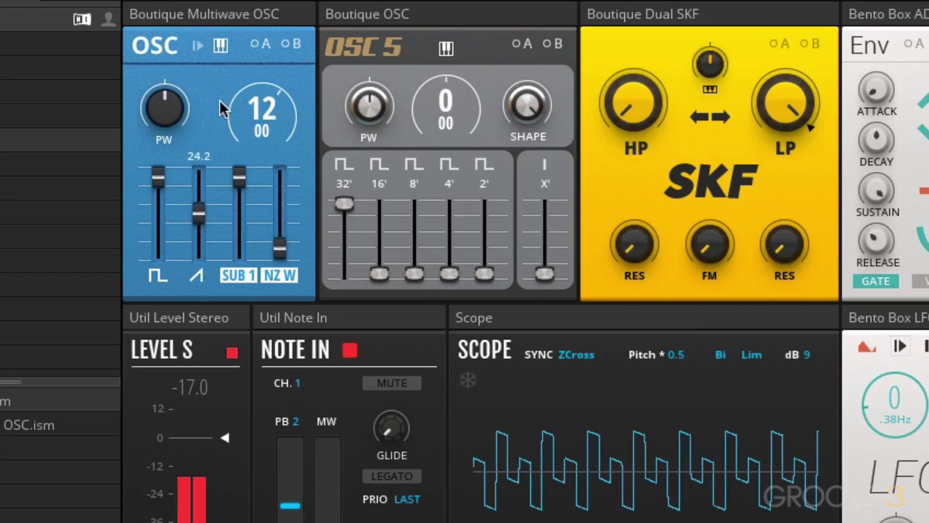
drag(157, 176, 201, 186)
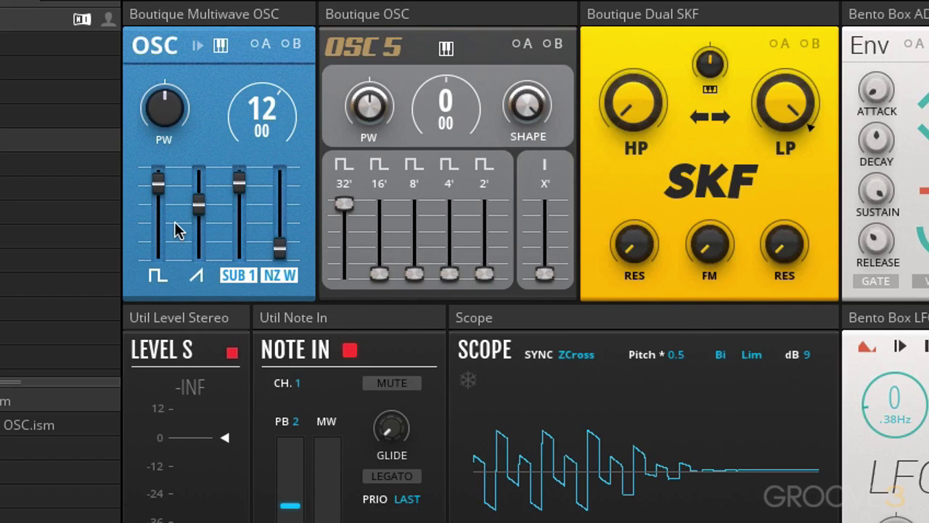
Isolate the Multiwave oscillator's noise by lowering sub, saw and pulse to 0, and set the noise type to NZ P
drag(282, 255, 287, 89)
drag(243, 175, 239, 253)
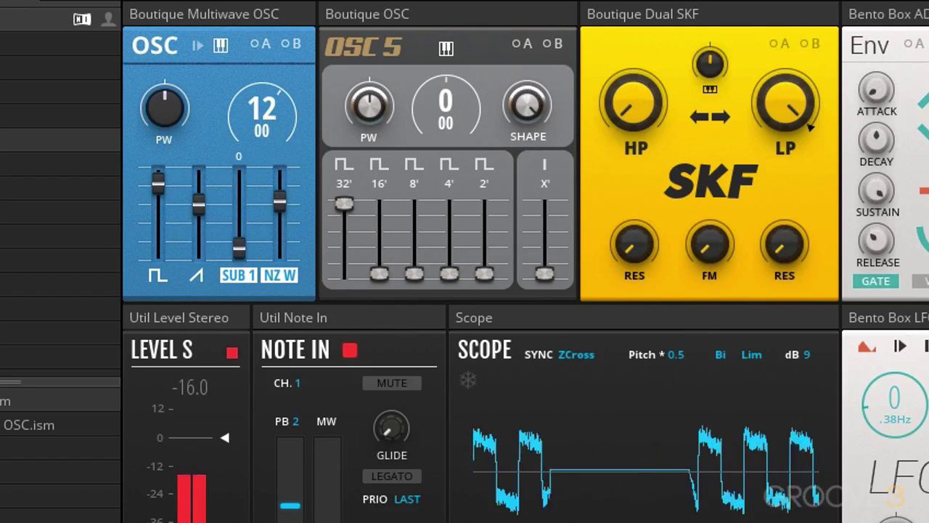
drag(199, 207, 199, 253)
drag(158, 219, 239, 312)
click(280, 275)
drag(167, 250, 174, 416)
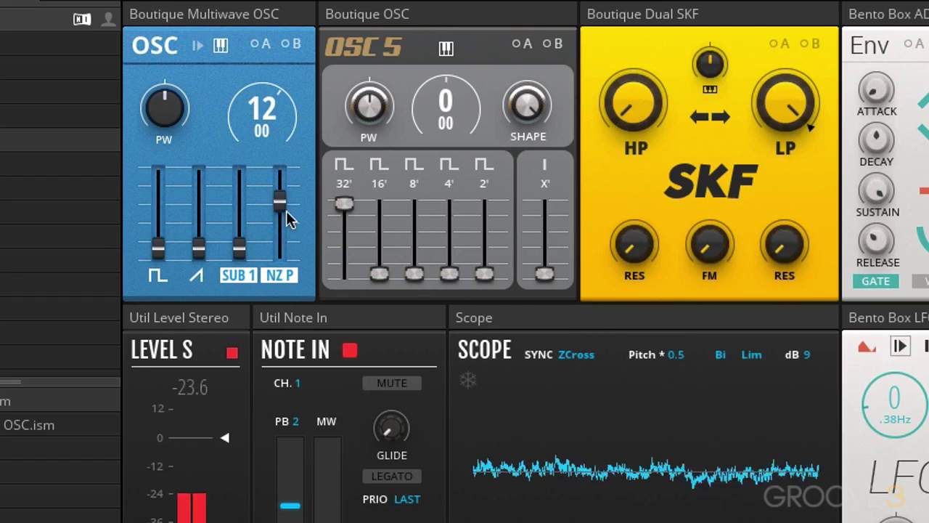
Audition the NZ P noise at level 100 and at a lower level, and compare it with the other noise type
drag(286, 208, 291, 116)
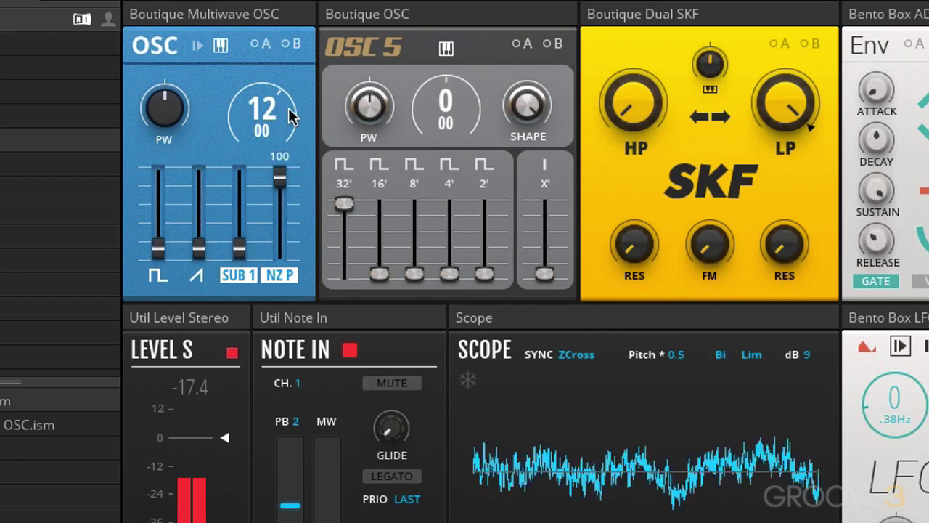
drag(289, 174, 286, 222)
click(290, 274)
click(286, 274)
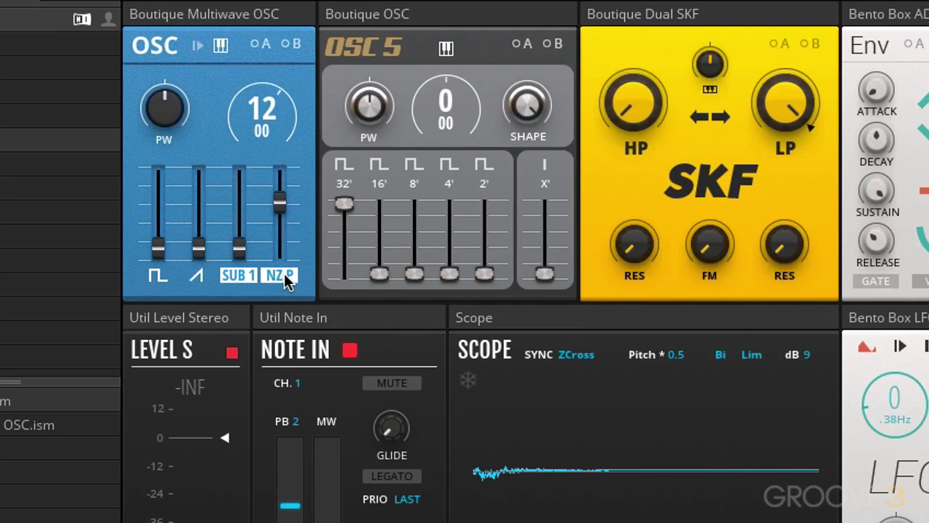
Lower the Multiwave oscillator's noise level to 0 and raise its pulse and saw levels
drag(280, 207, 270, 437)
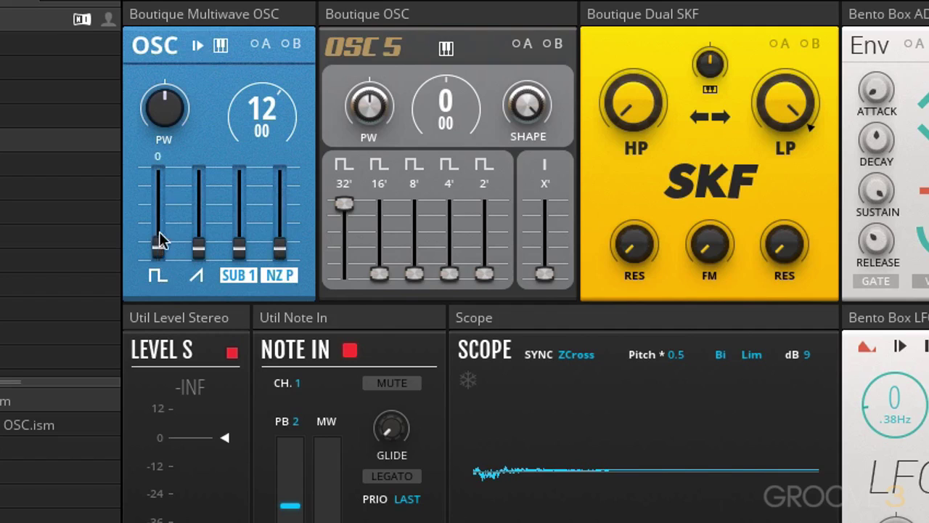
drag(155, 236, 201, 11)
drag(203, 238, 201, 46)
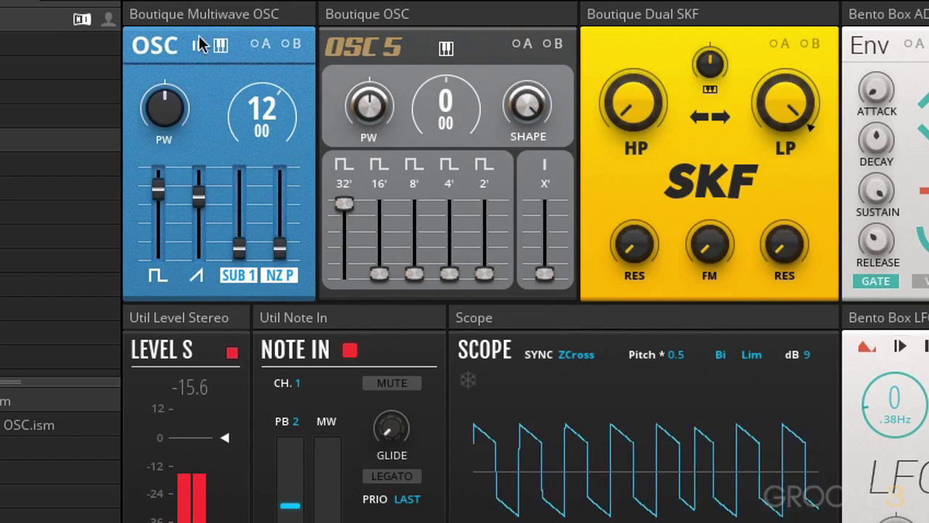
Wire the Mod Env's Out to the Multiwave oscillator's Reset input, and rebalance the pulse and saw levels in the panel view
click(209, 6)
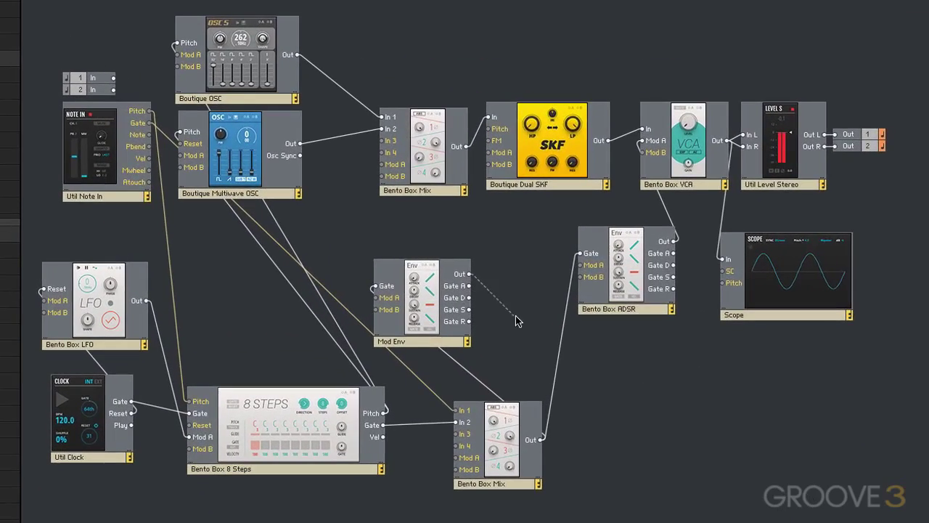
drag(450, 269, 243, 179)
drag(186, 150, 184, 145)
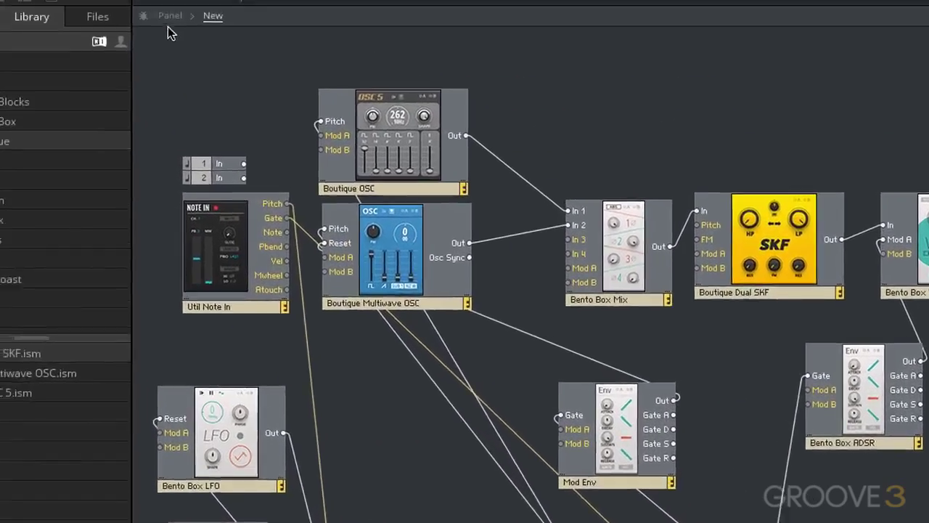
click(170, 17)
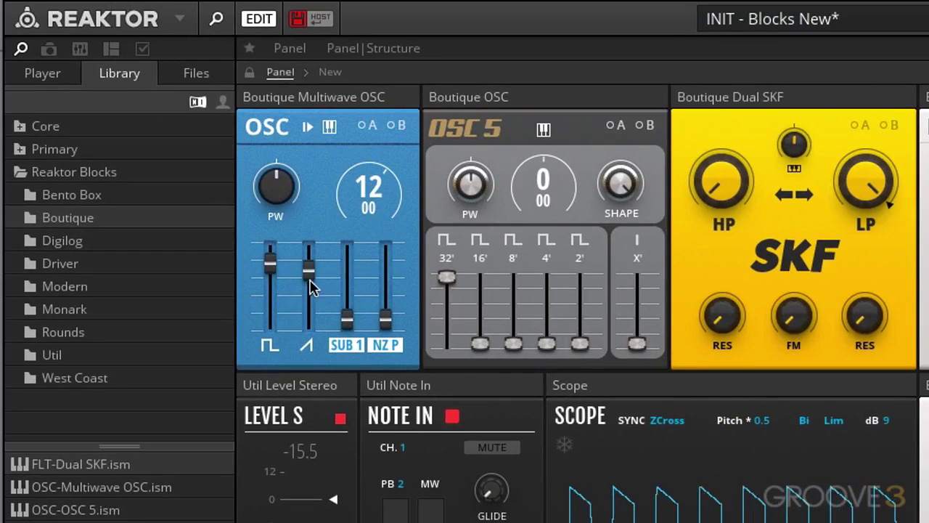
drag(309, 279, 310, 318)
drag(273, 265, 309, 268)
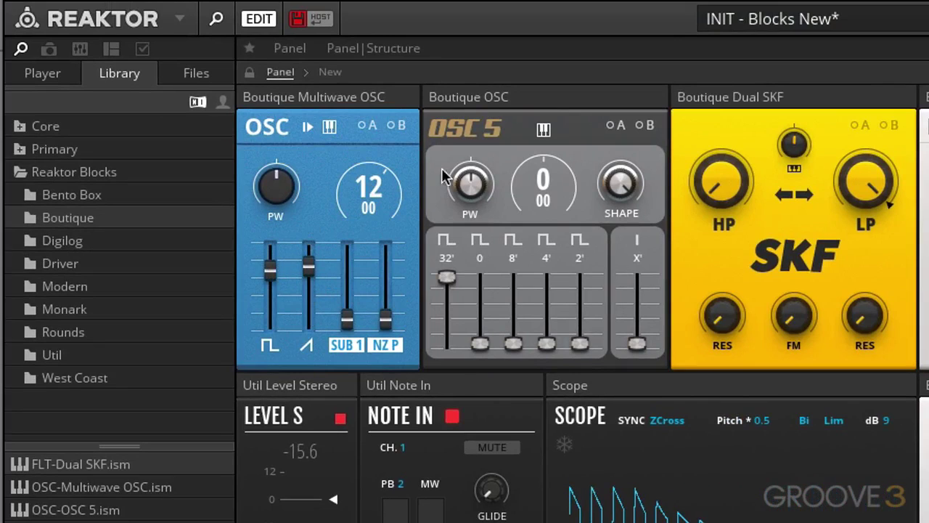
Turn off the Multiwave oscillator's keyboard tracking, audition its fixed pitch during playback, and restore the tracking
click(329, 128)
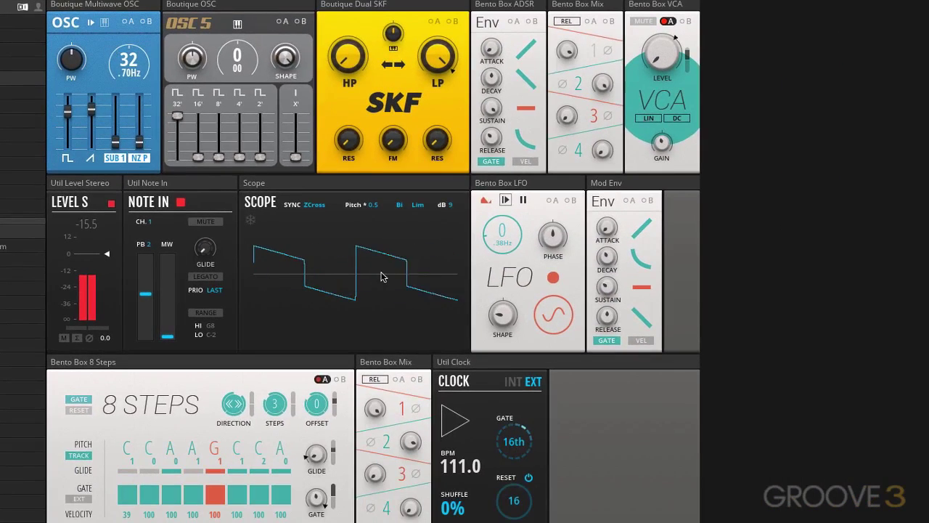
key(space)
drag(122, 65, 122, 69)
key(space)
click(104, 23)
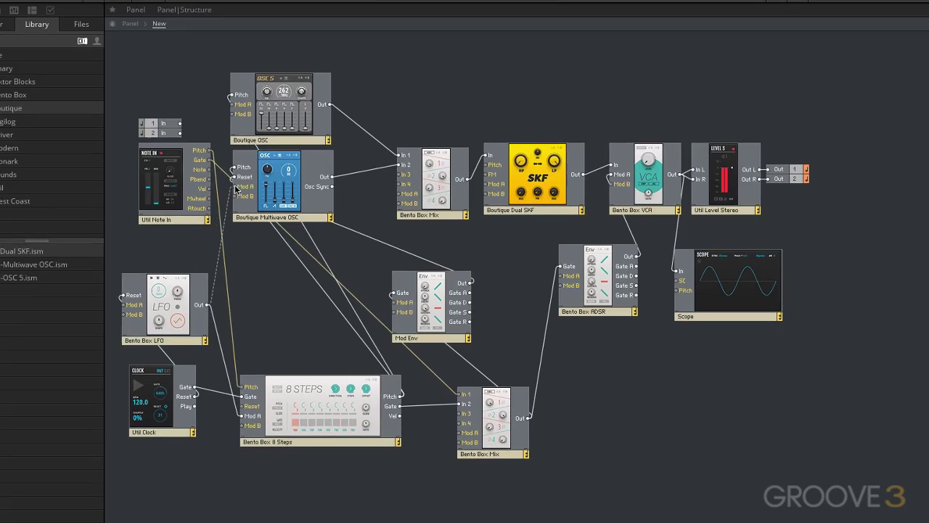
Wire the Bento Box LFO's Out to the Multiwave oscillator's Mod A for pulse-width modulation, and set the pulse level to 67.2 with less saw
drag(236, 190, 234, 186)
click(127, 24)
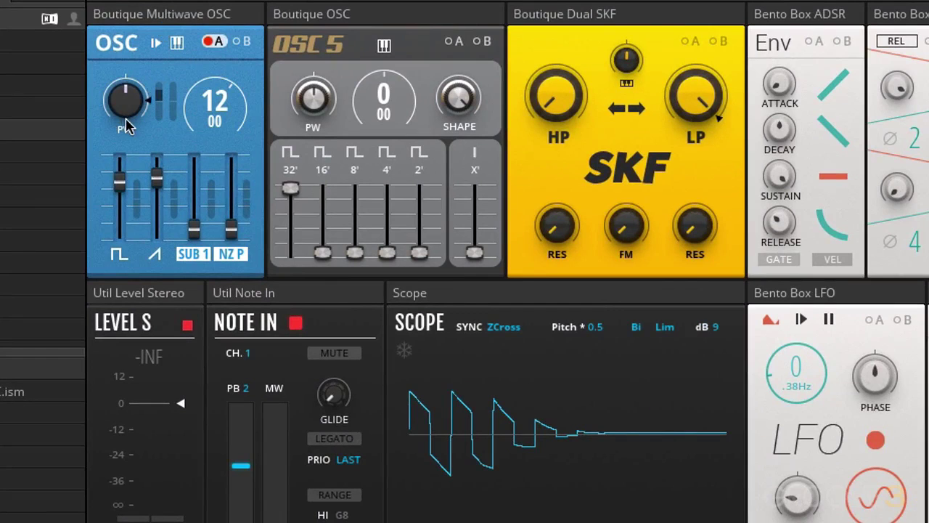
mouse_move(120, 173)
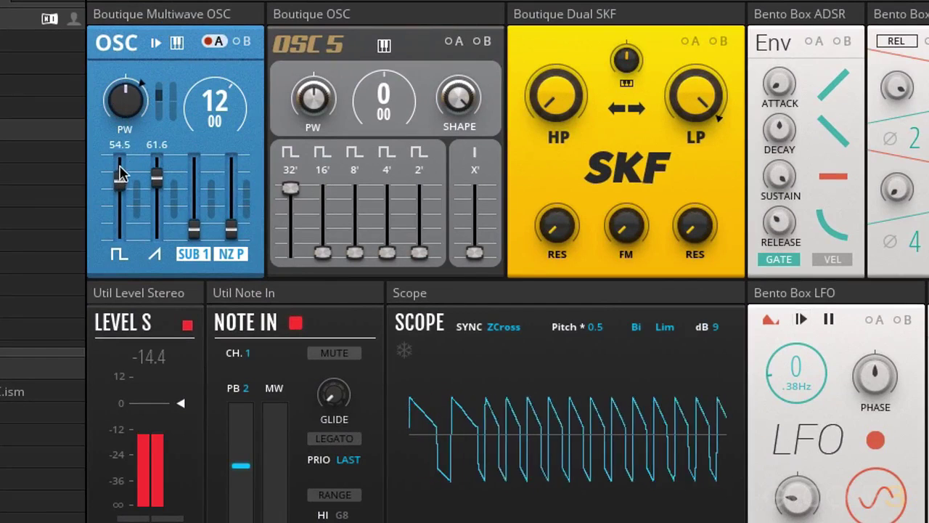
drag(156, 176, 117, 222)
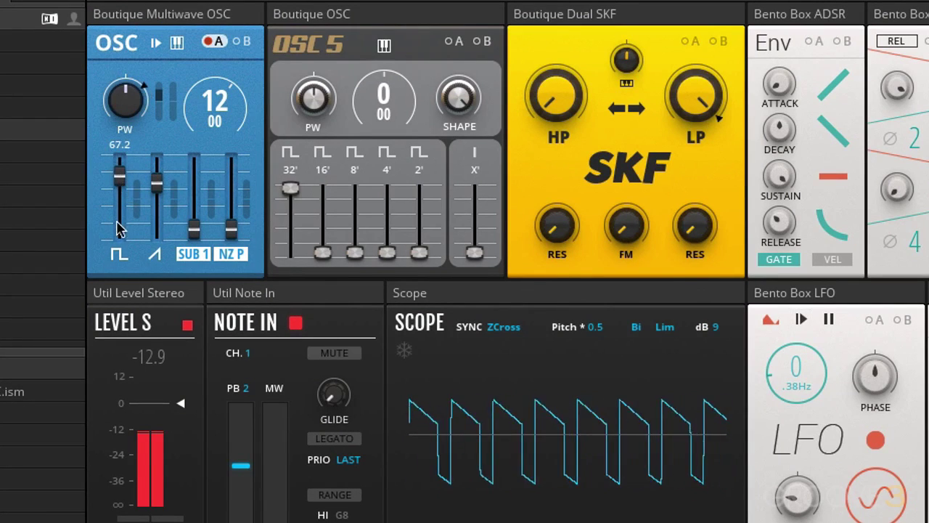
drag(155, 184, 155, 194)
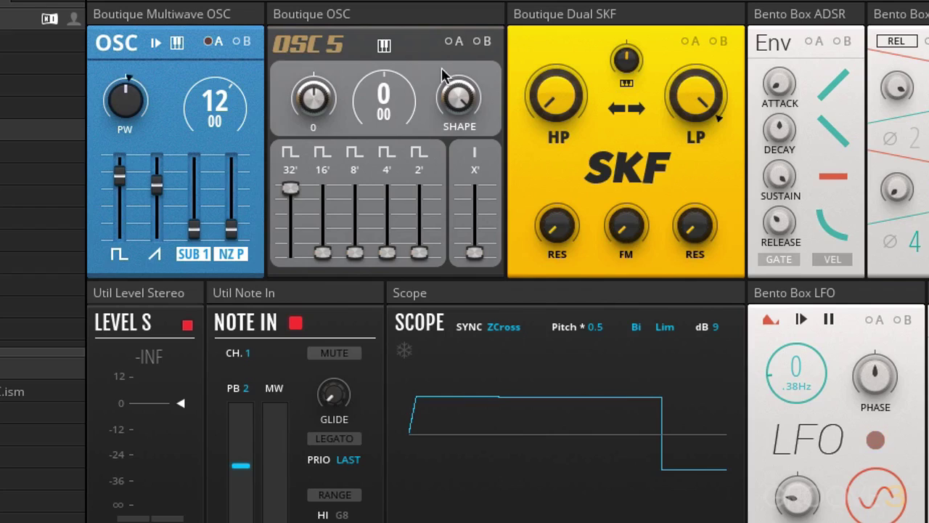
Set the OSC 5 oscillator's pitch to 12 and audition its 32' register level
drag(387, 102, 387, 47)
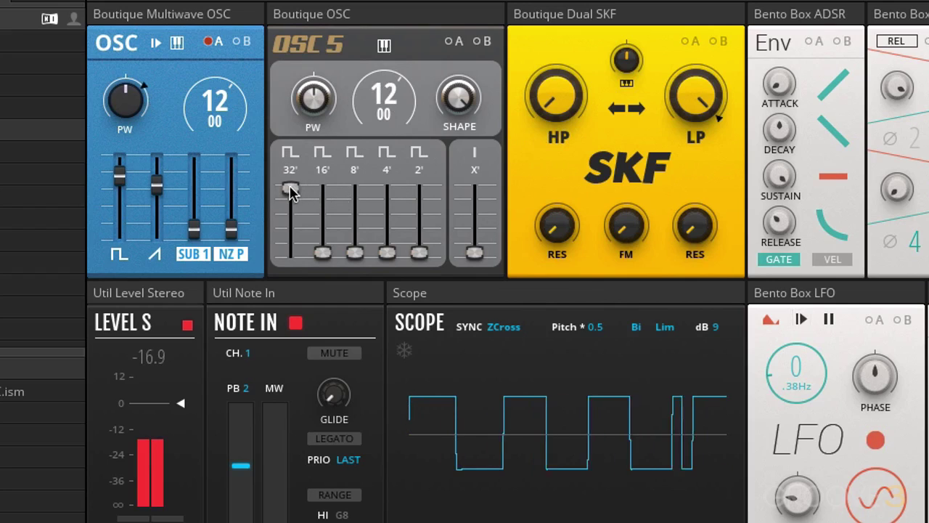
drag(290, 190, 309, 173)
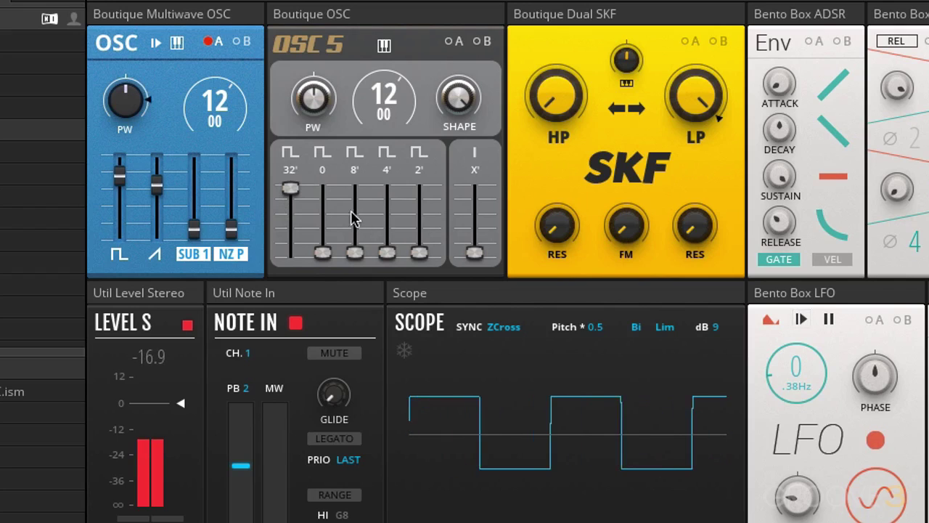
Blend the OSC 5 registers by setting 32' to about 48, 16' to 55.6 and 8' to 31.6, with 4' and 2' higher
drag(324, 260, 317, 159)
drag(293, 197, 322, 203)
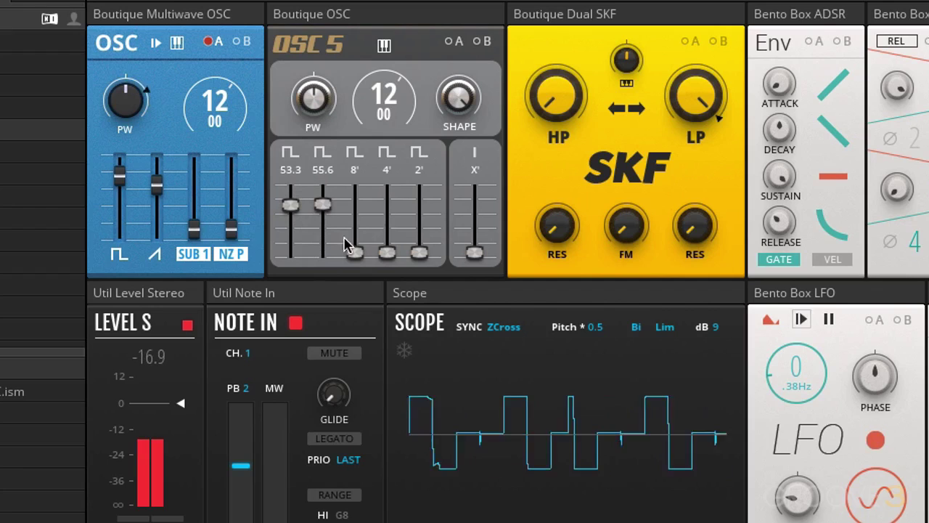
drag(356, 253, 381, 91)
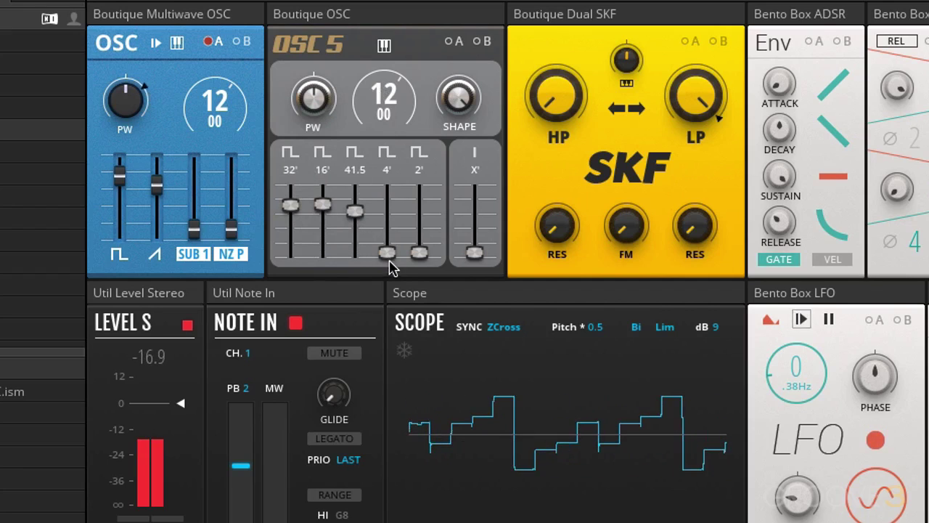
drag(388, 254, 404, 48)
drag(419, 253, 353, 243)
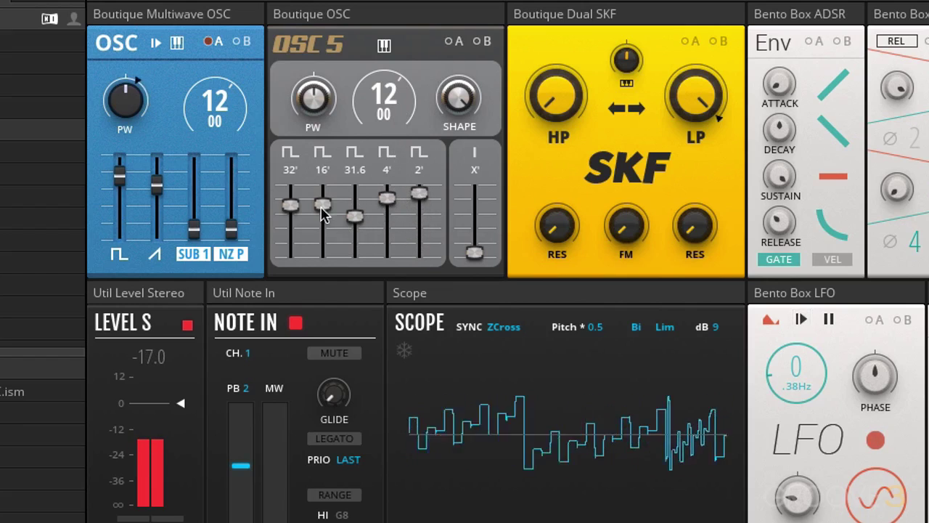
drag(322, 208, 294, 220)
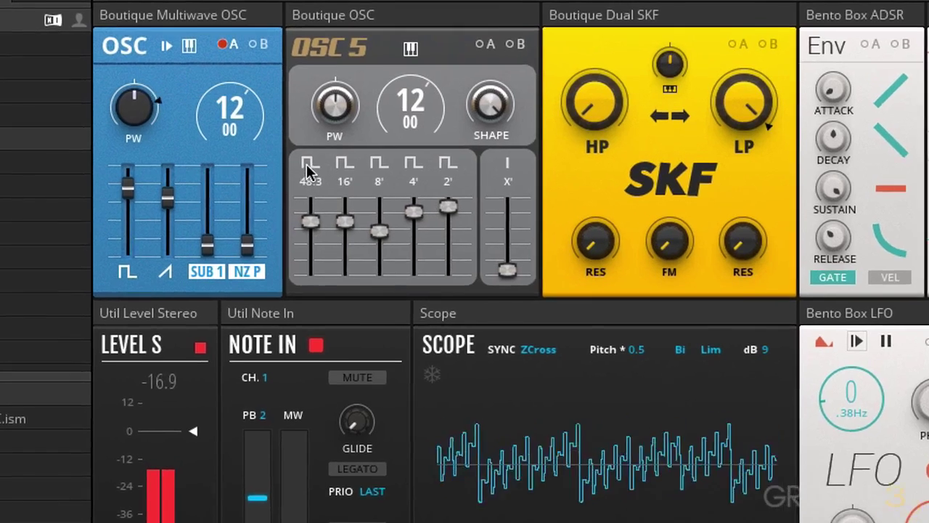
Switch the OSC 5 register waveforms to a narrow pulse for 32' and saw for 16', 8' and 2', keeping 4' on square
click(288, 153)
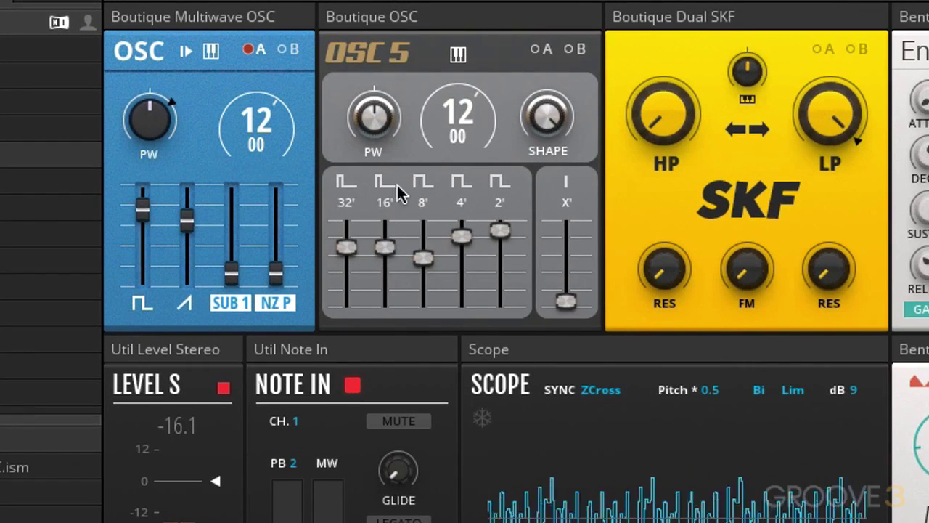
click(386, 184)
click(427, 185)
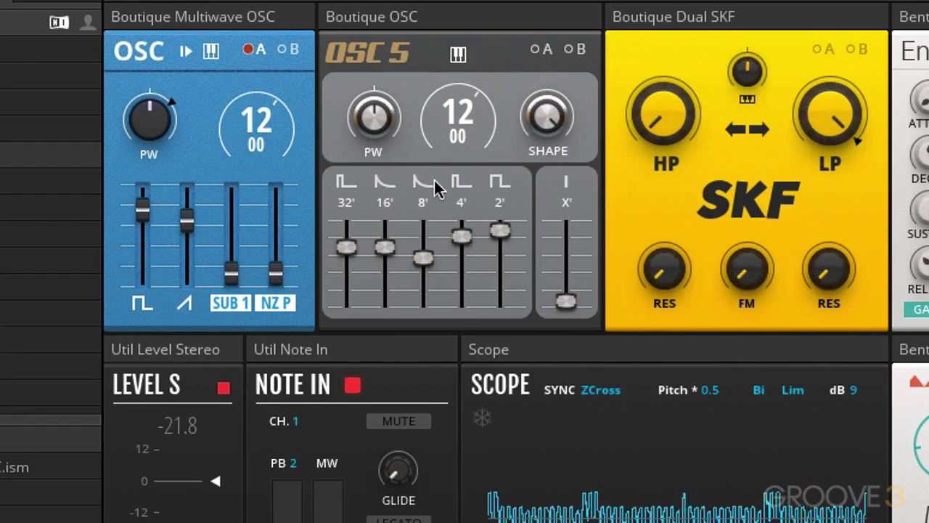
click(462, 184)
click(492, 186)
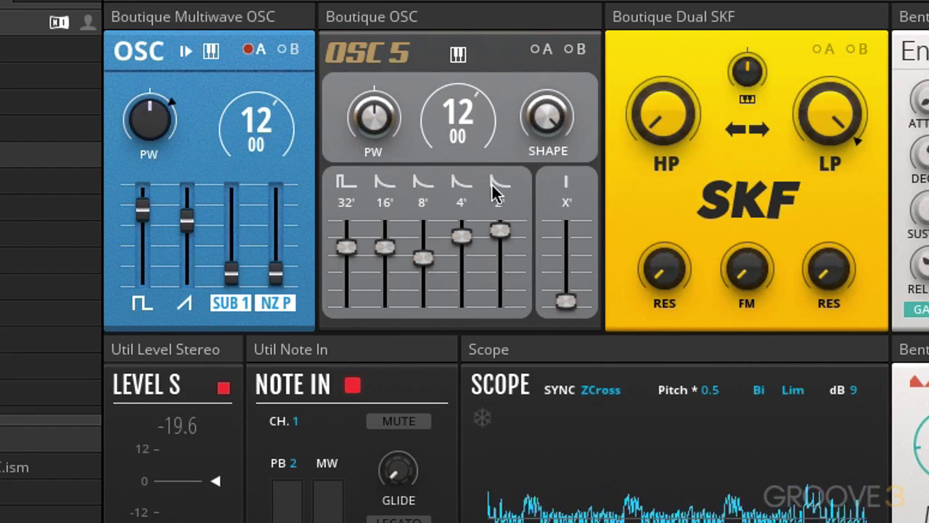
click(463, 187)
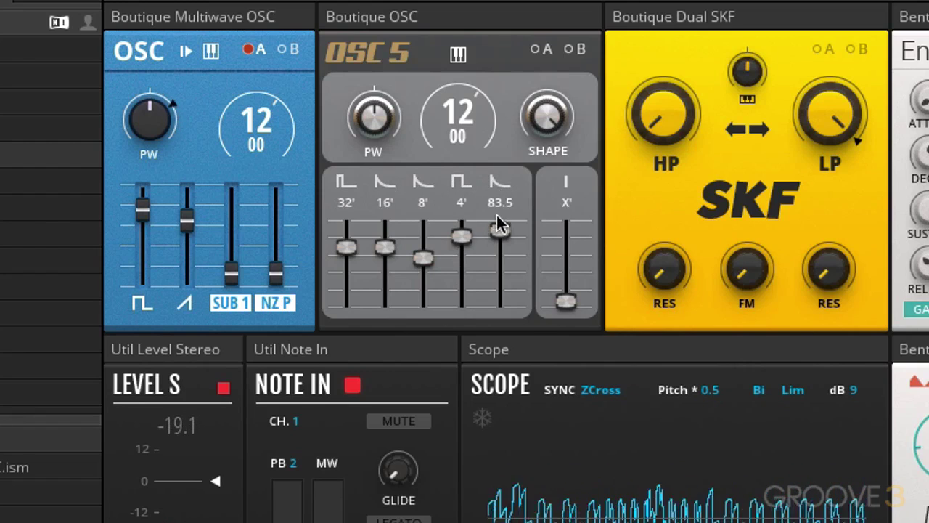
Rebalance the OSC 5 registers by lowering 2', 8' and 32' and raising 16' slightly, and switch the 8' waveform to narrow pulse
drag(503, 341, 502, 435)
drag(425, 266, 426, 420)
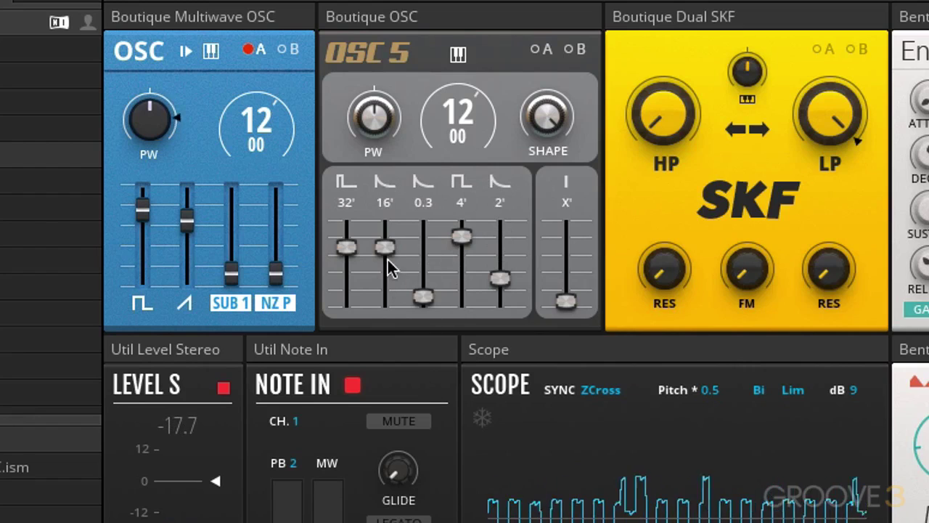
drag(385, 256, 383, 229)
drag(353, 266, 425, 196)
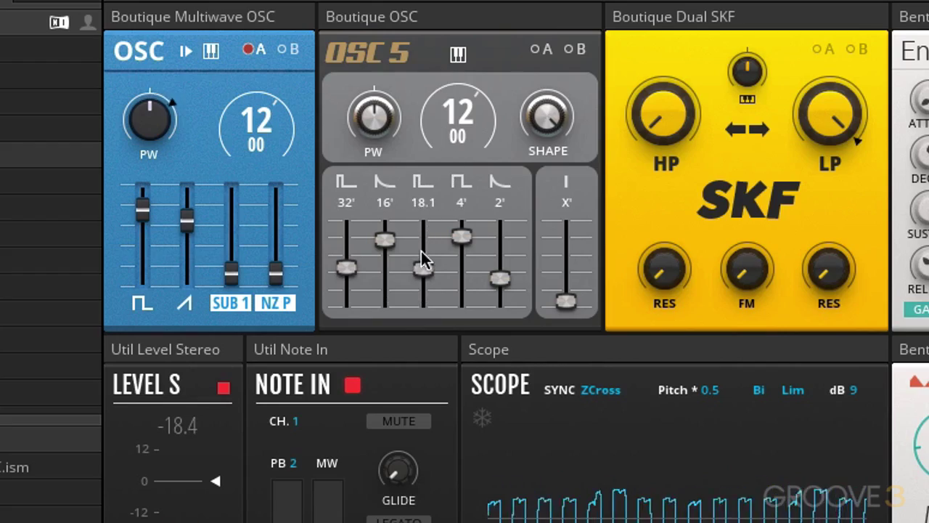
drag(420, 348, 421, 358)
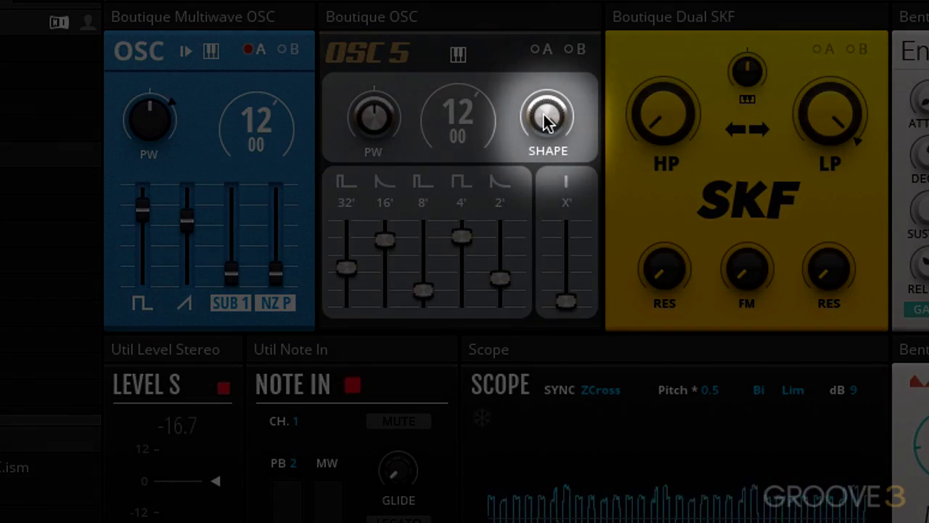
Sweep the OSC 5 Shape down to about 25.3 and bring it back up to maximum during playback
drag(548, 122, 548, 172)
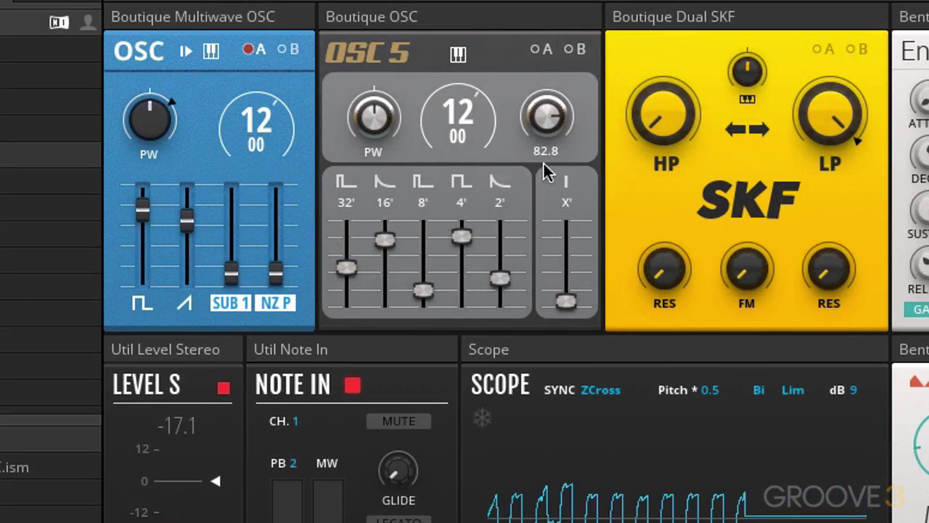
drag(549, 211, 551, 267)
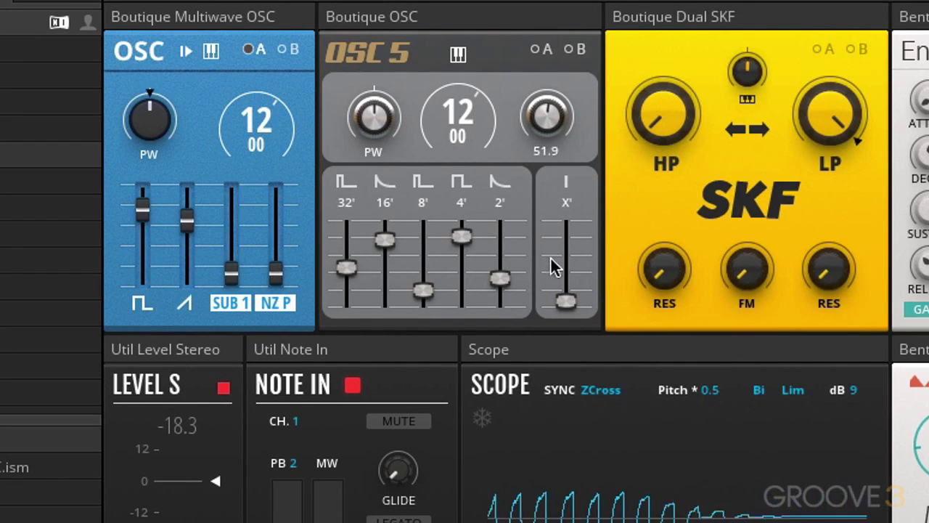
drag(561, 361, 561, 402)
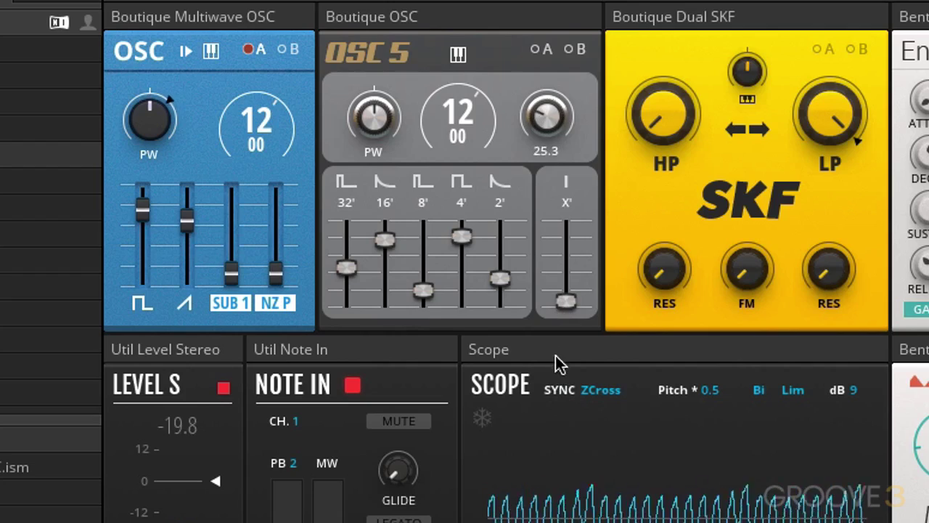
drag(549, 262, 550, 217)
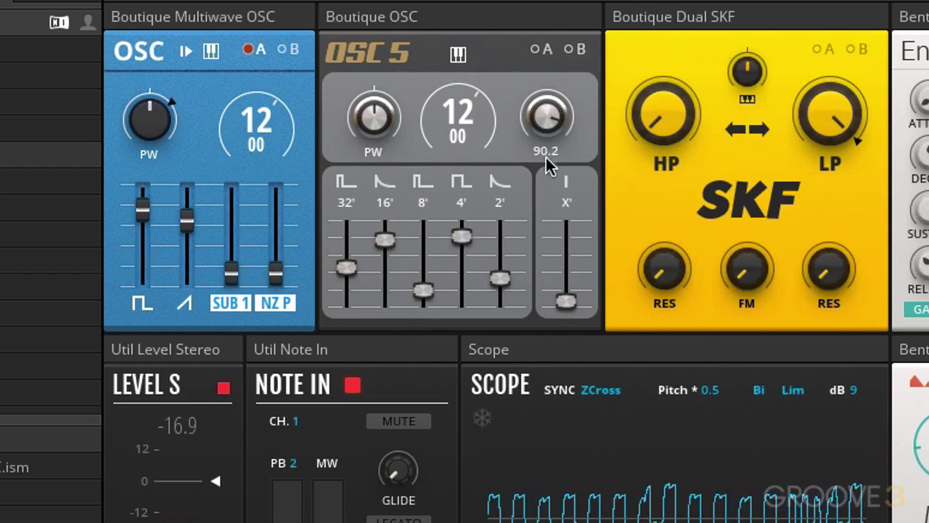
drag(550, 163, 551, 118)
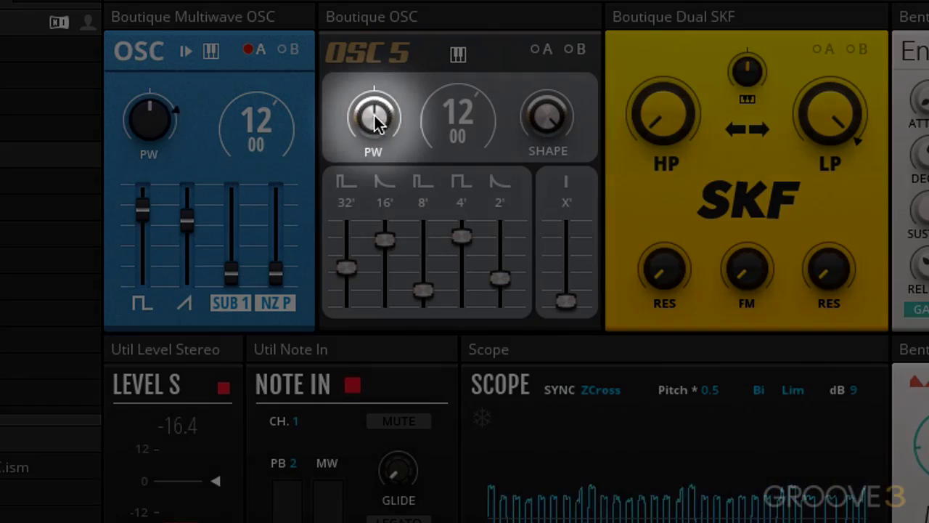
Sweep the OSC 5 pulse width through its range and return it to the centre
drag(375, 115, 261, 127)
drag(374, 122, 385, 58)
drag(385, 113, 371, 165)
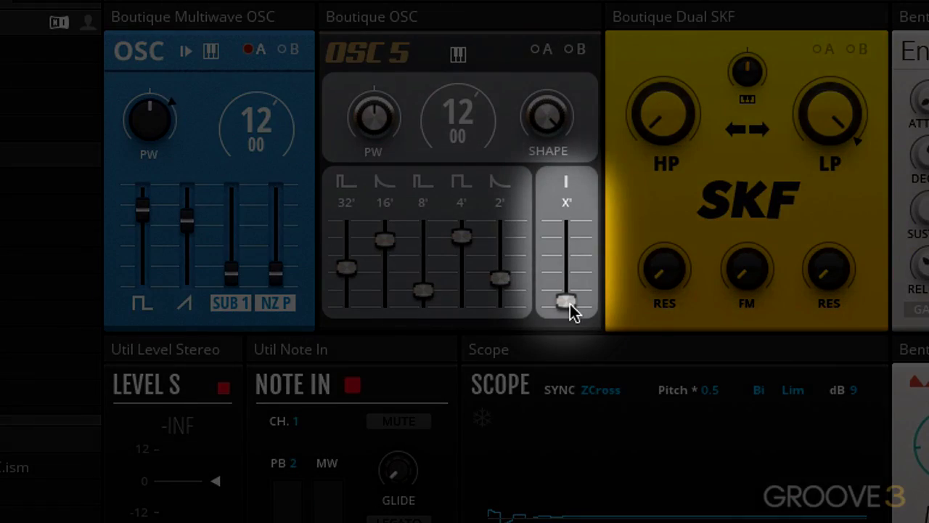
Raise the OSC 5's X' register level to audition it, pull it back down low, and leave the Mod A amount view
drag(570, 311, 590, 1)
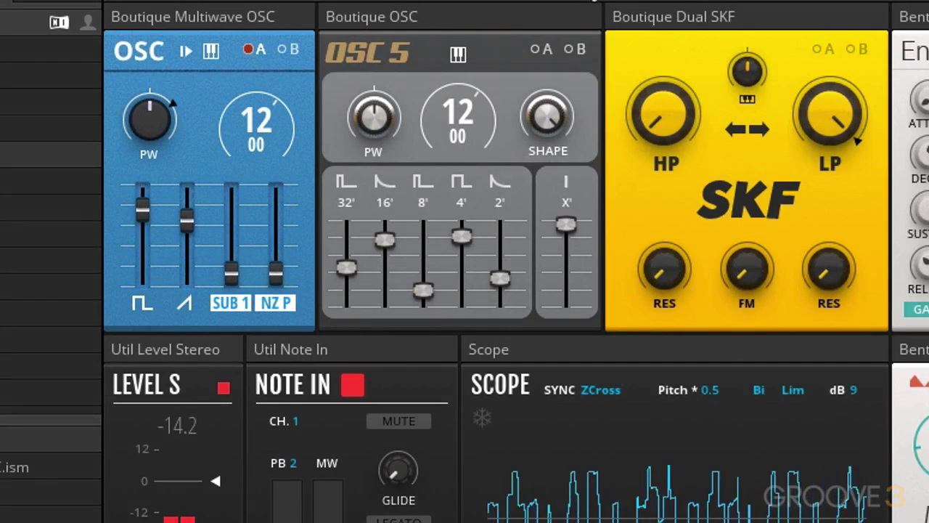
mouse_move(568, 191)
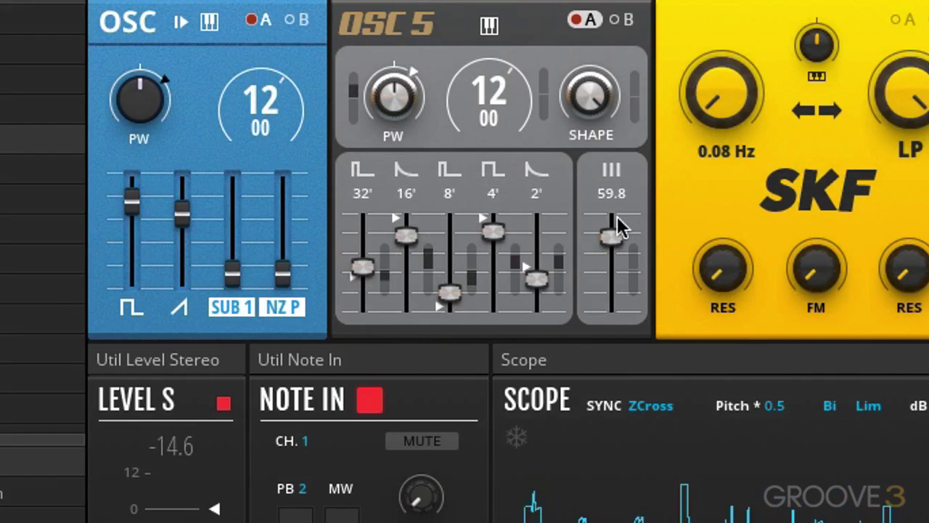
drag(617, 225, 614, 385)
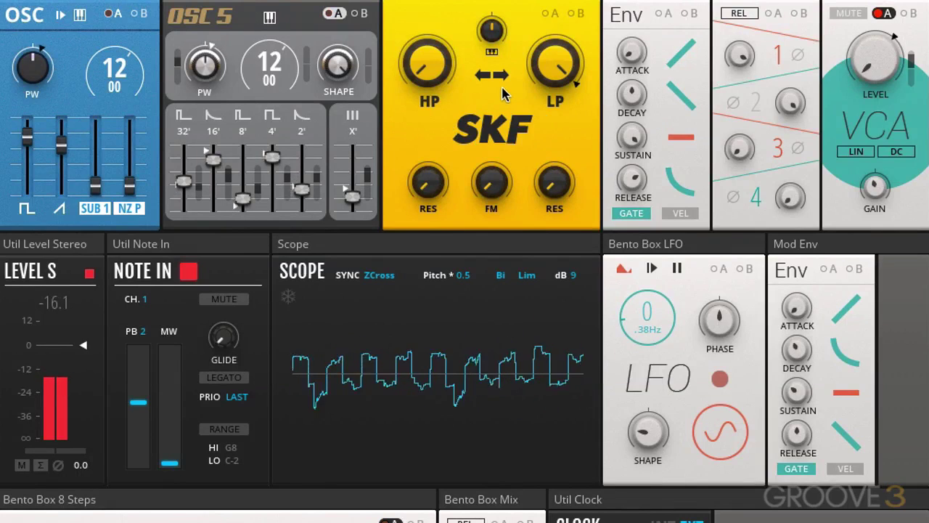
click(327, 14)
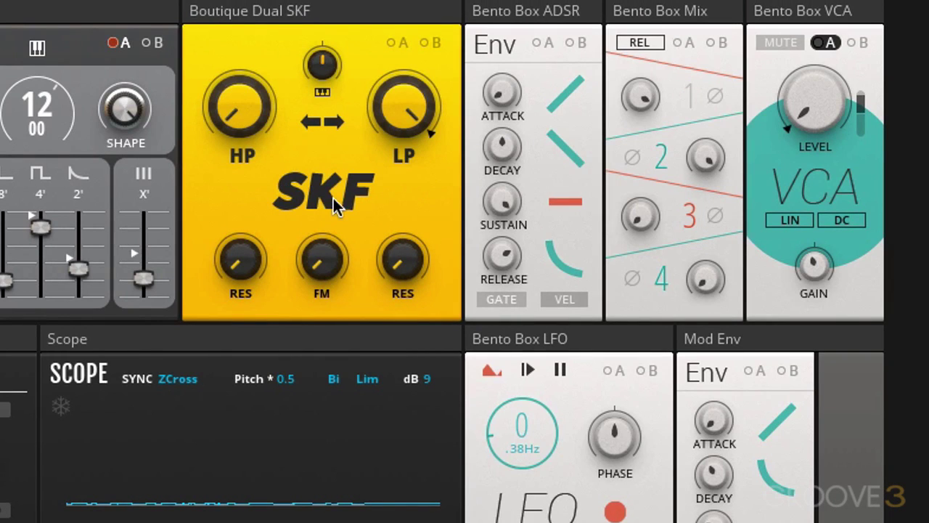
Lower the Dual SKF's low-pass cutoff to about 170 Hz and raise the Multiwave oscillator's noise level slightly
mouse_move(407, 117)
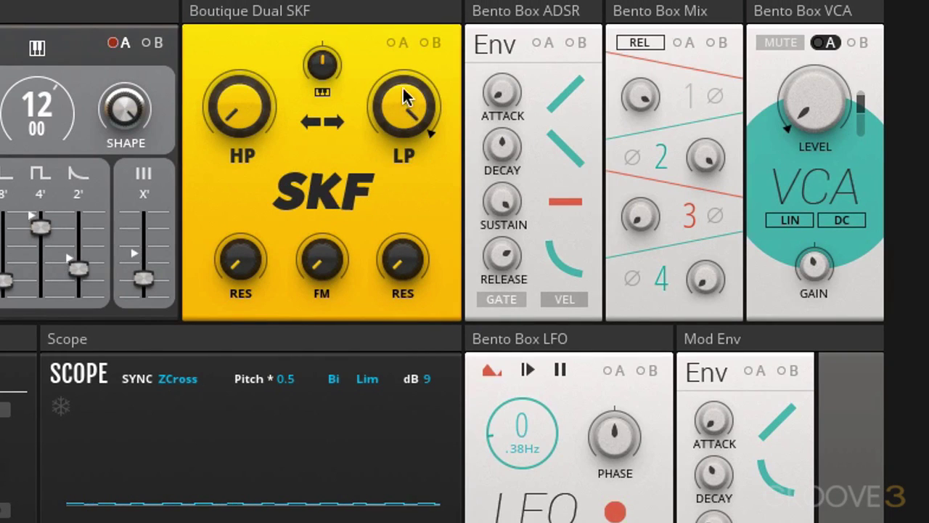
drag(409, 249, 422, 287)
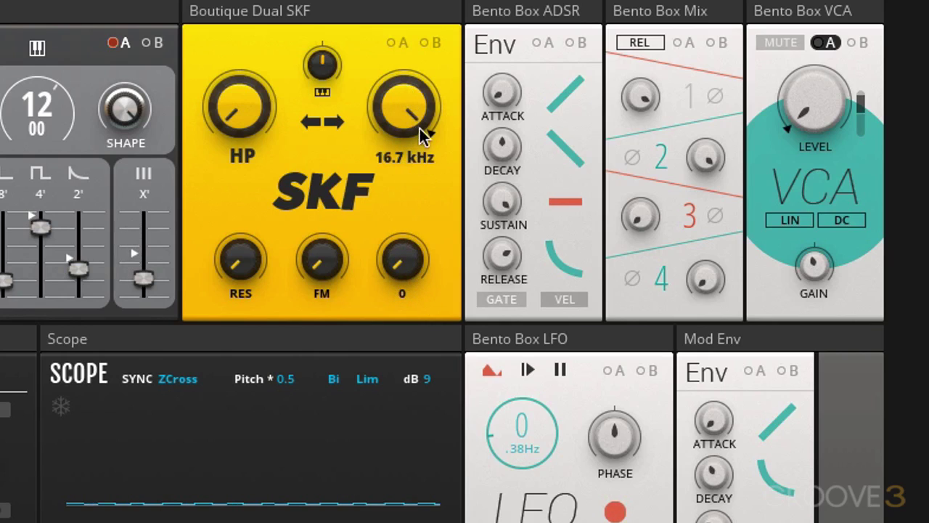
drag(409, 110, 411, 344)
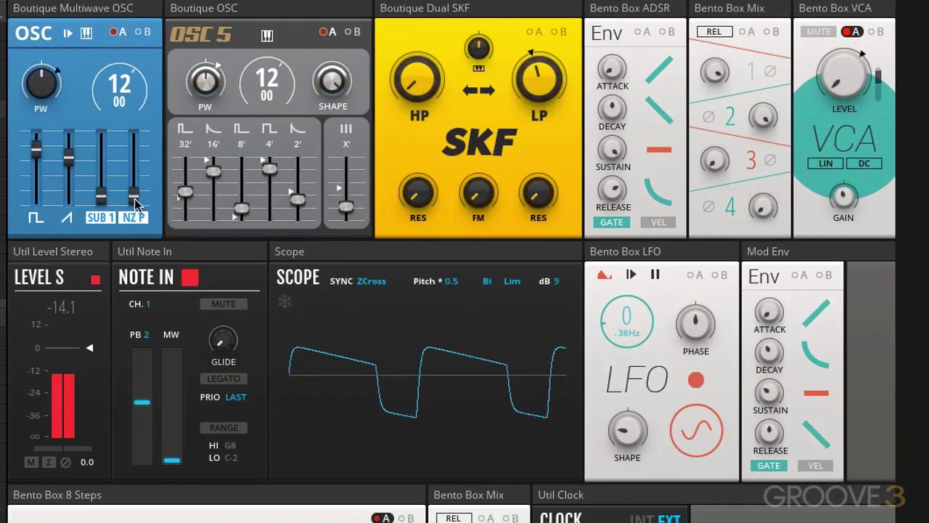
drag(136, 202, 136, 171)
drag(539, 79, 541, 154)
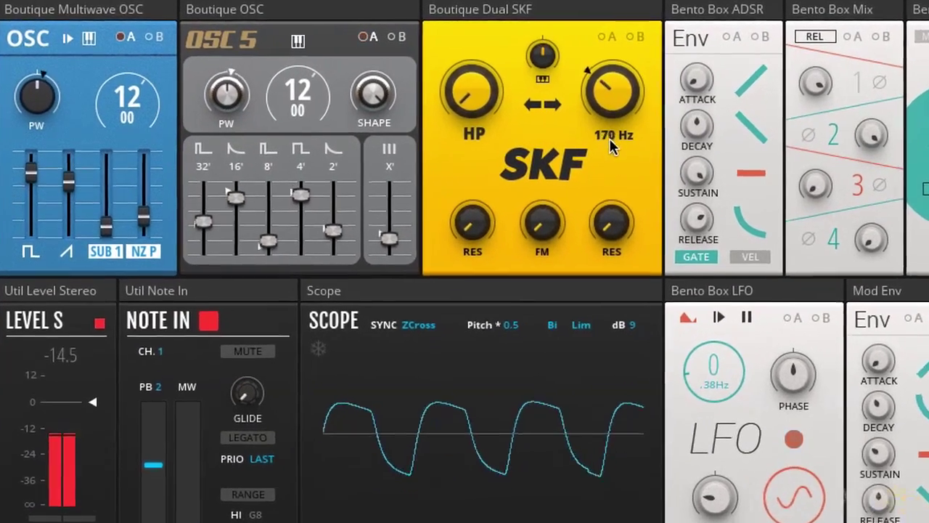
Audition high low-pass resonance on the Dual SKF with cutoff sweeps around 250 Hz, and restore zero resonance with the cutoff open
drag(628, 227, 628, 36)
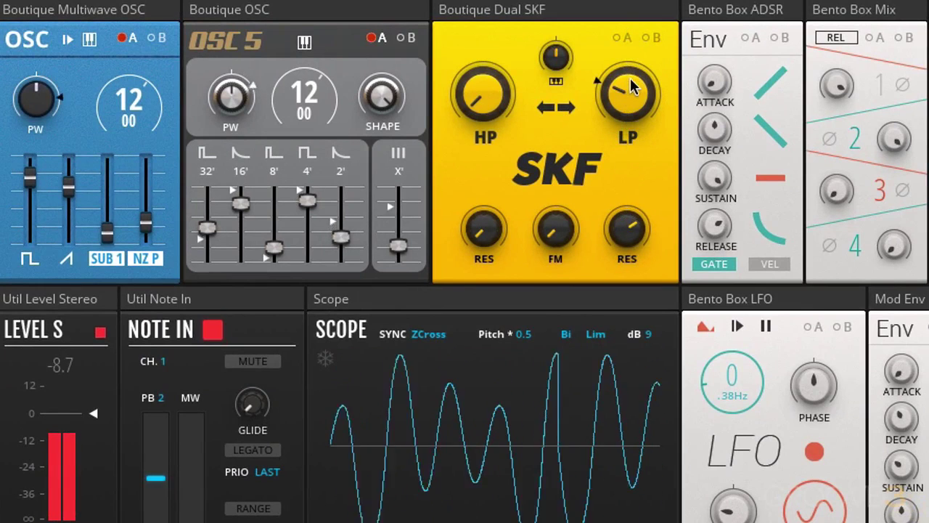
drag(628, 89, 638, 33)
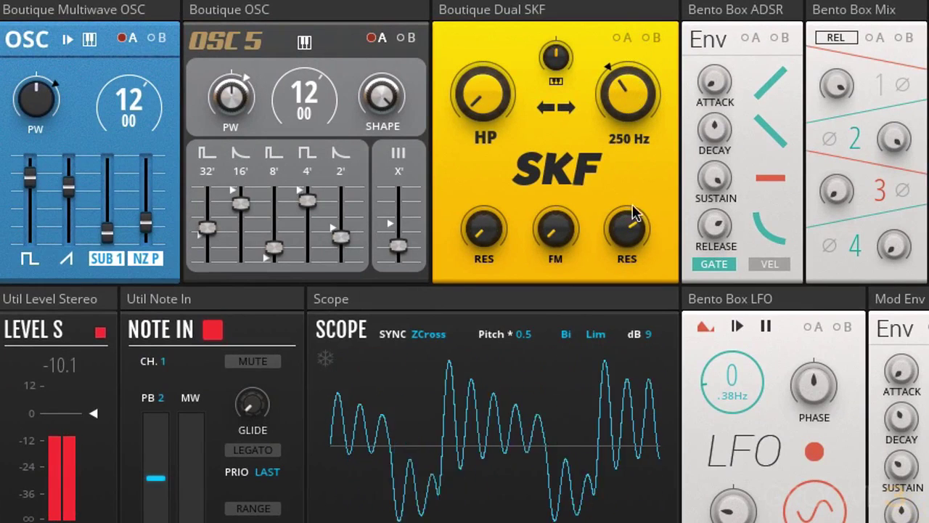
drag(629, 233, 631, 172)
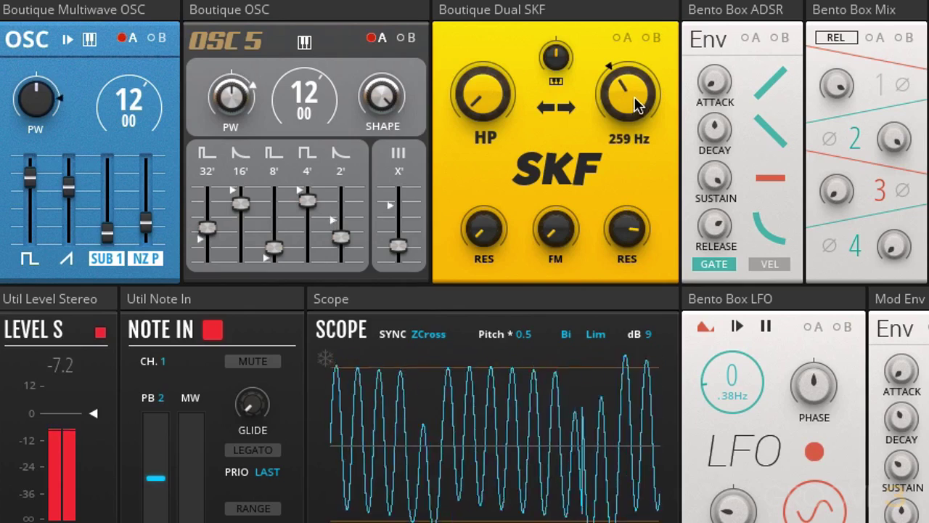
drag(634, 103, 662, 92)
drag(629, 228, 625, 184)
drag(628, 124, 623, 36)
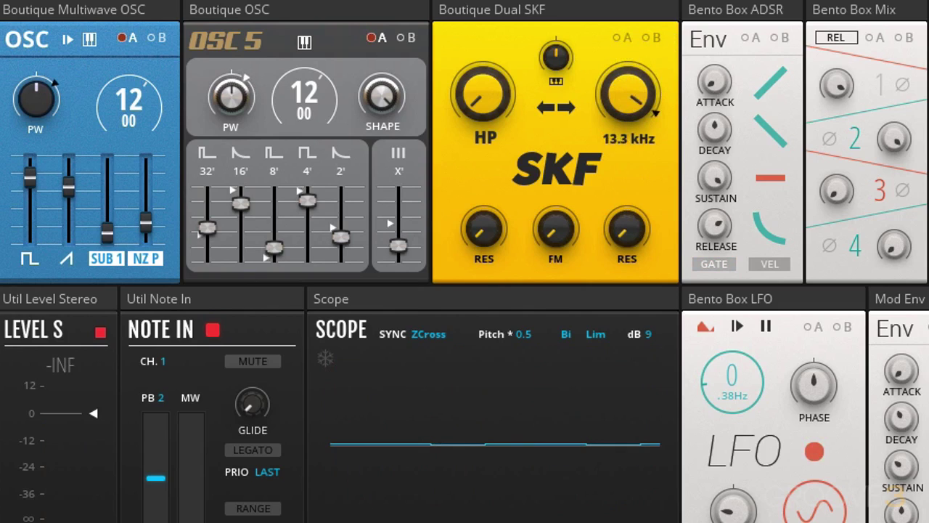
Raise the Dual SKF's high-pass cutoff to about 361 Hz and increase the high-pass resonance
mouse_move(481, 147)
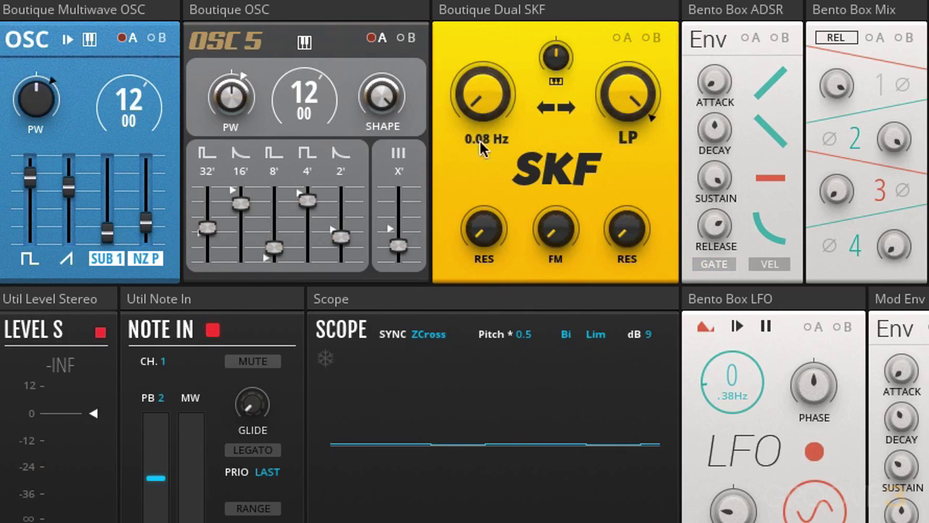
drag(480, 99, 487, 2)
drag(474, 224, 514, 18)
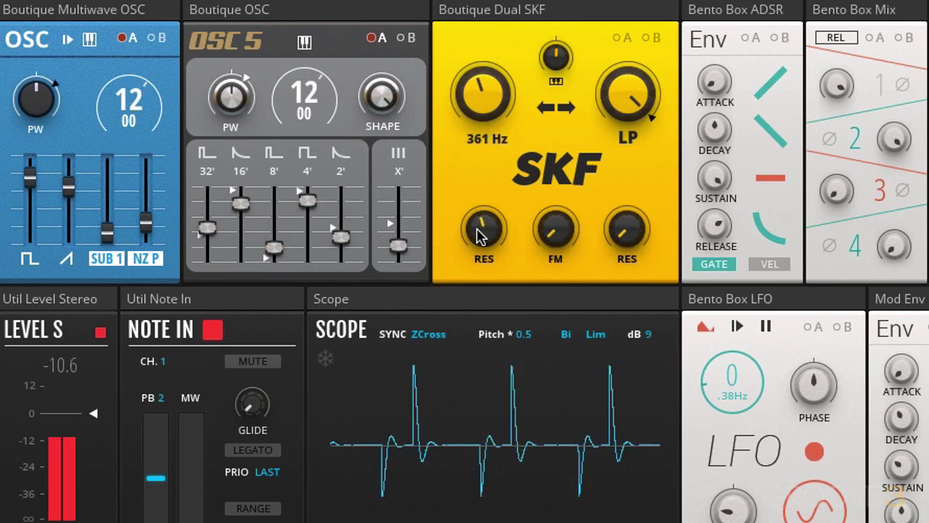
drag(479, 235, 489, 106)
Lower the Dual SKF's low-pass cutoff to a mid-high setting and raise the low-pass resonance so both filters resonate
drag(612, 104, 620, 164)
drag(625, 217, 649, 0)
drag(630, 84, 630, 136)
drag(625, 221, 625, 215)
mouse_move(623, 94)
mouse_down()
mouse_move(621, 125)
mouse_move(622, 109)
mouse_up()
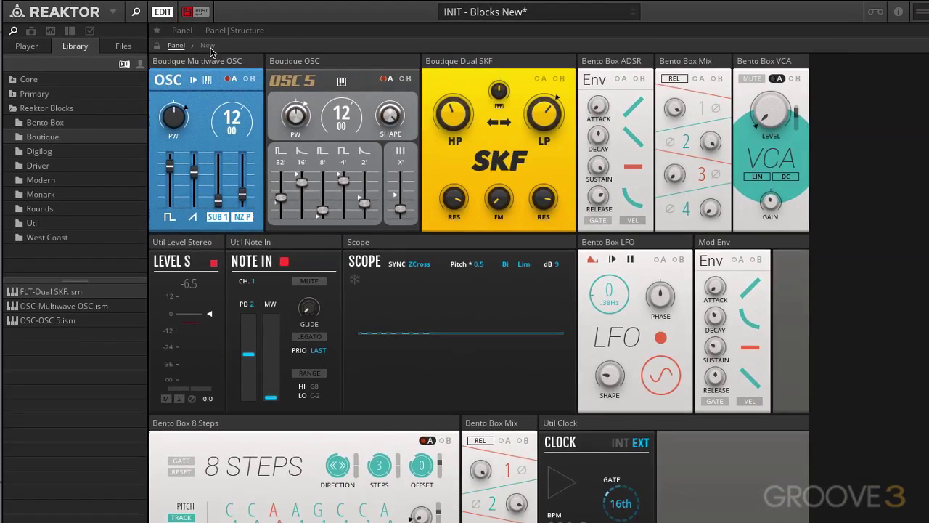
Wire the Multiwave oscillator's Out to the Dual SKF's FM input, and raise the FM amount to midway with high-pass resonance at 83.9
click(210, 47)
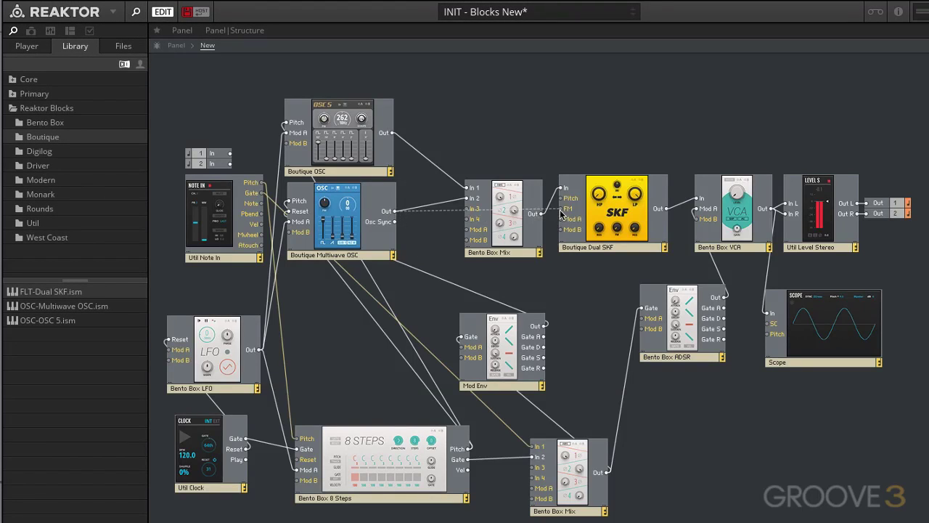
click(178, 31)
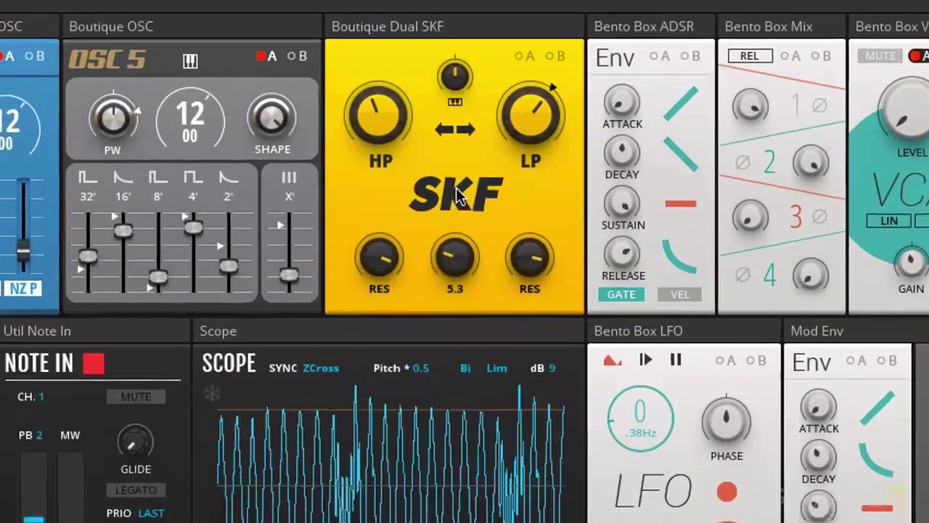
drag(456, 187, 460, 116)
drag(363, 270, 363, 299)
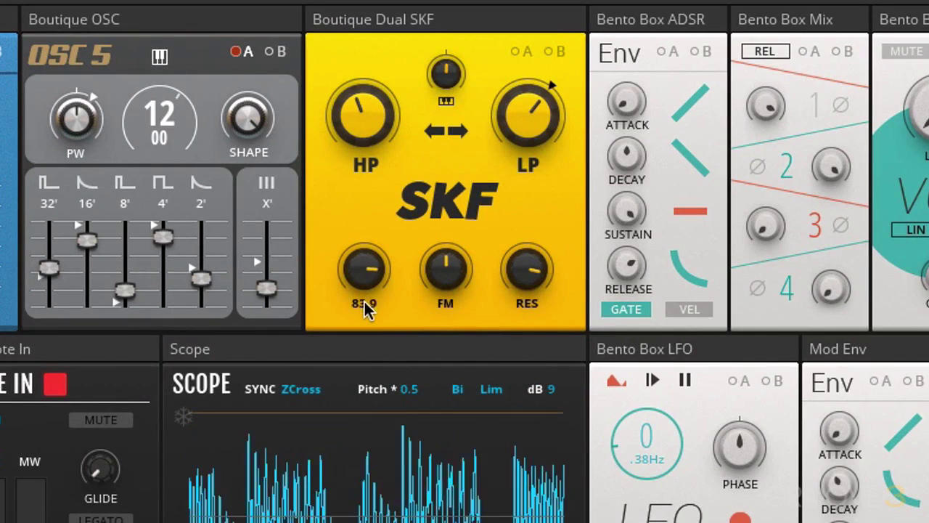
Vary the Dual SKF's cutoffs and resonances under FM, ending with a low high-pass cutoff, a fairly high low-pass cutoff and medium resonances
drag(523, 289, 540, 295)
drag(534, 135, 534, 115)
drag(448, 271, 536, 116)
drag(529, 151, 548, 30)
drag(340, 103, 370, 216)
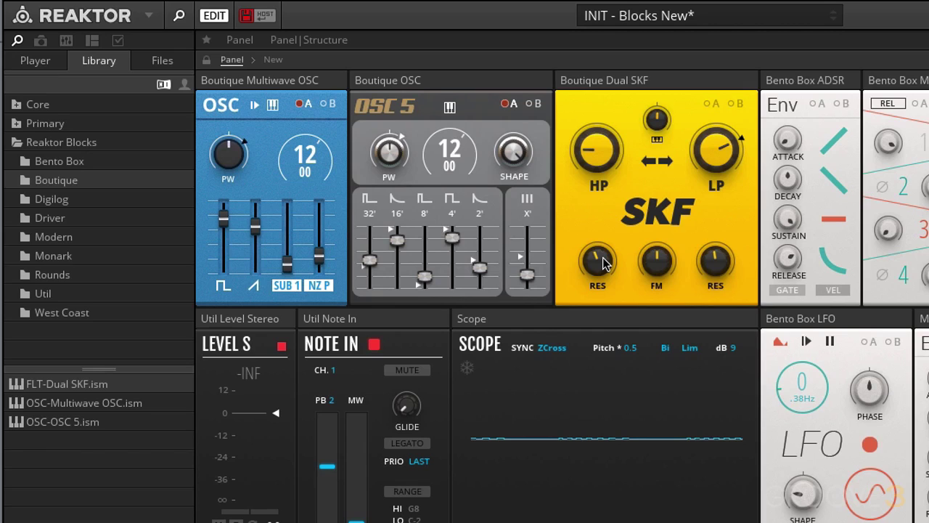
Wire the Note In block's Pitch output to the Dual SKF's Pitch input, and turn the filter's keyboard tracking fully up
click(273, 59)
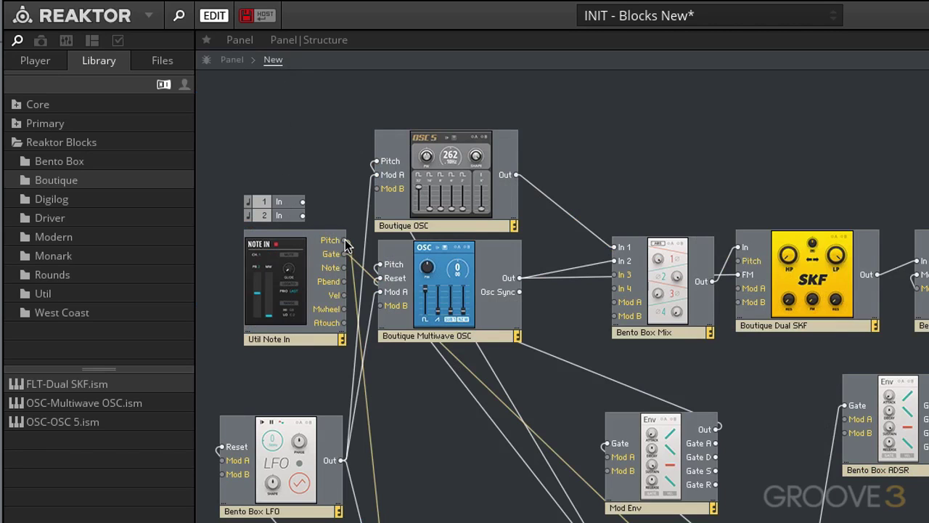
drag(342, 242, 742, 263)
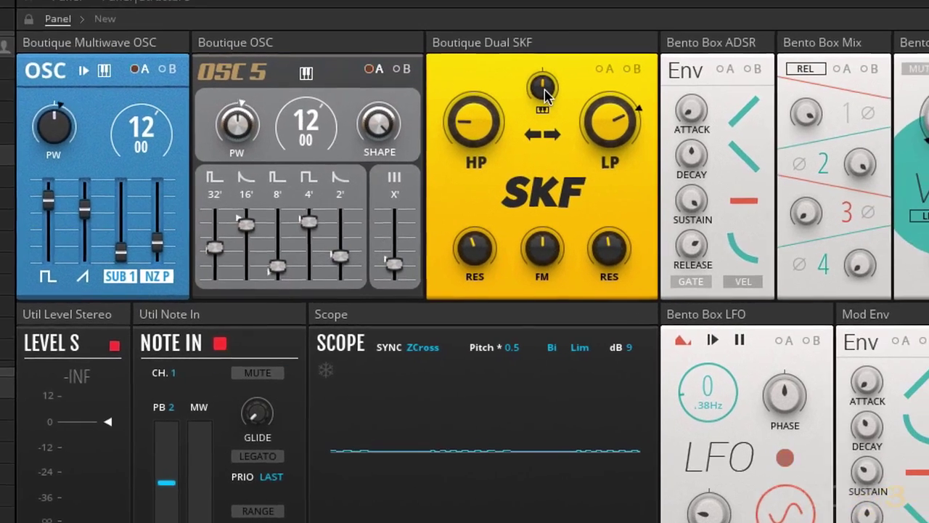
drag(657, 122, 667, 85)
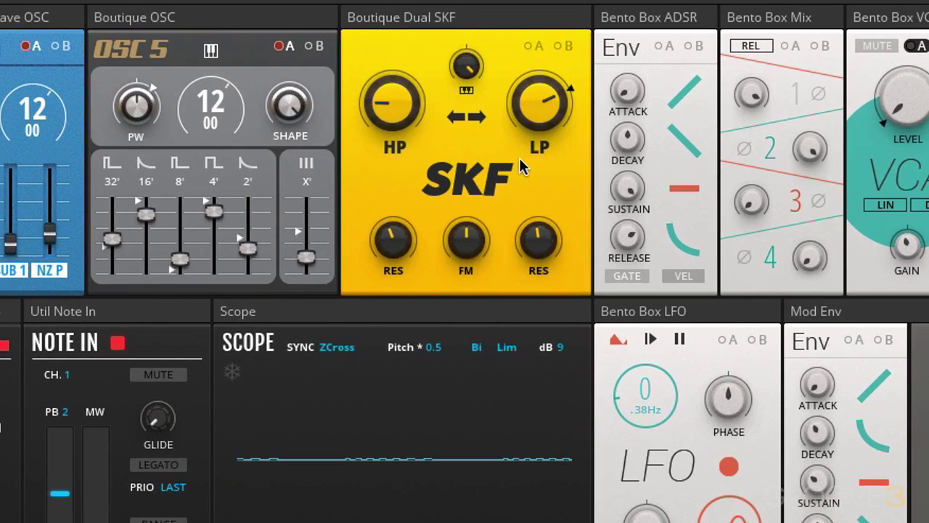
Audition the key-tracked Dual SKF by adjusting both cutoffs, with high-pass near the middle and low-pass at 1.71 kHz
mouse_move(534, 131)
drag(400, 113, 401, 153)
drag(563, 100, 559, 261)
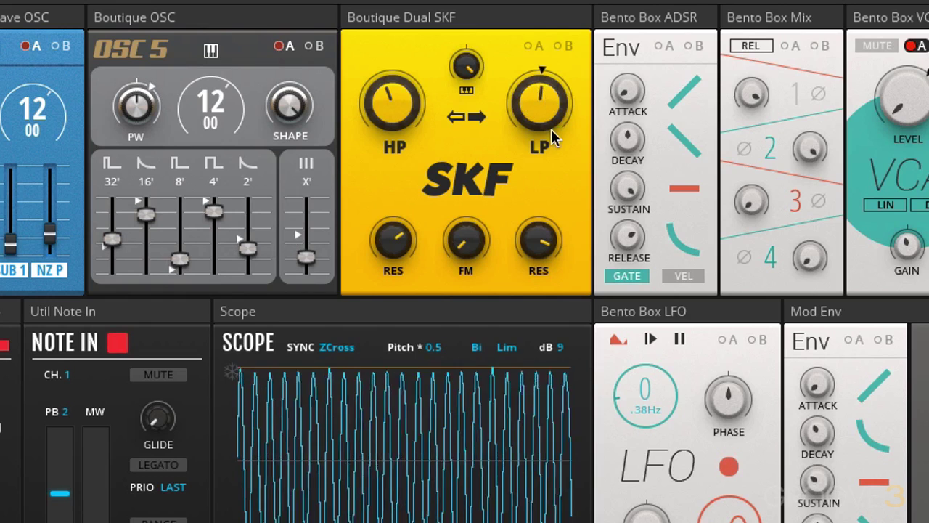
drag(380, 140, 400, 120)
drag(581, 121, 543, 44)
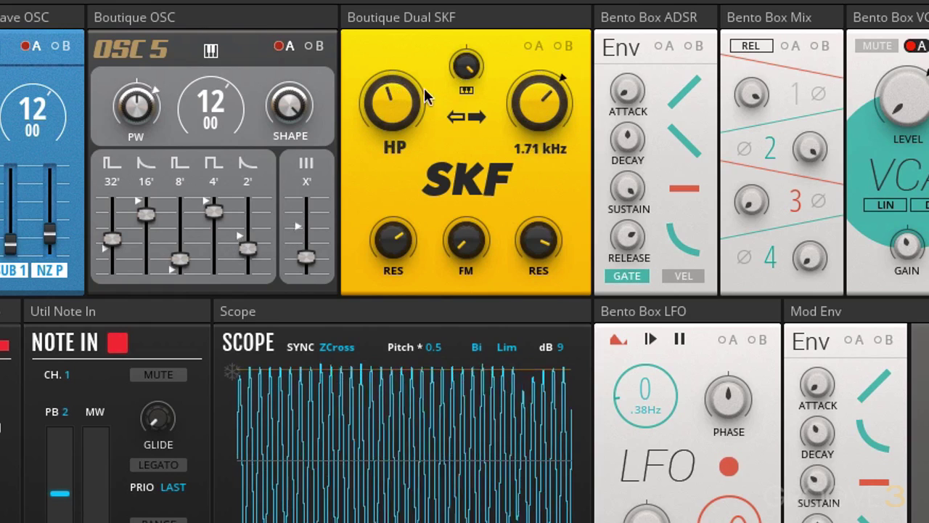
Lower the Dual SKF's high-pass cutoff slightly, and adjust the resonances to 80 for the low-pass and a higher high-pass amount
drag(425, 94, 420, 116)
drag(536, 259, 535, 277)
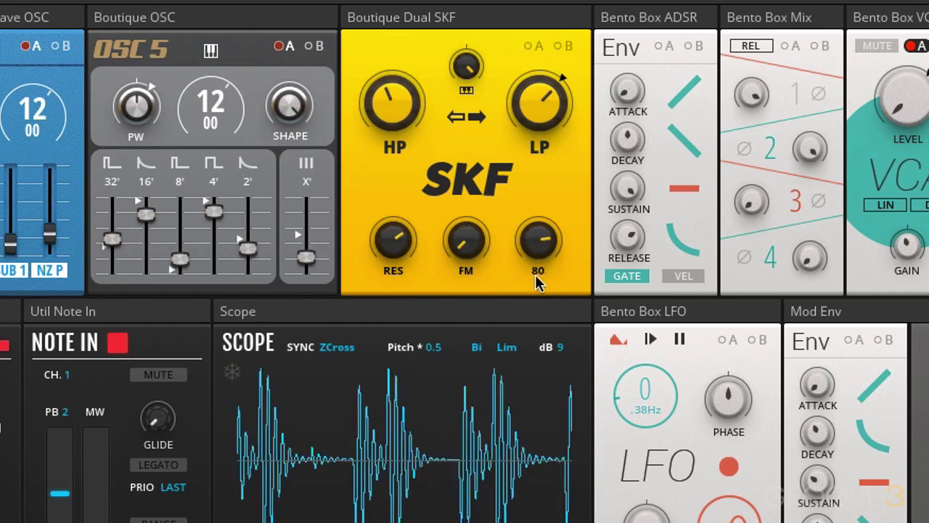
drag(396, 242, 394, 203)
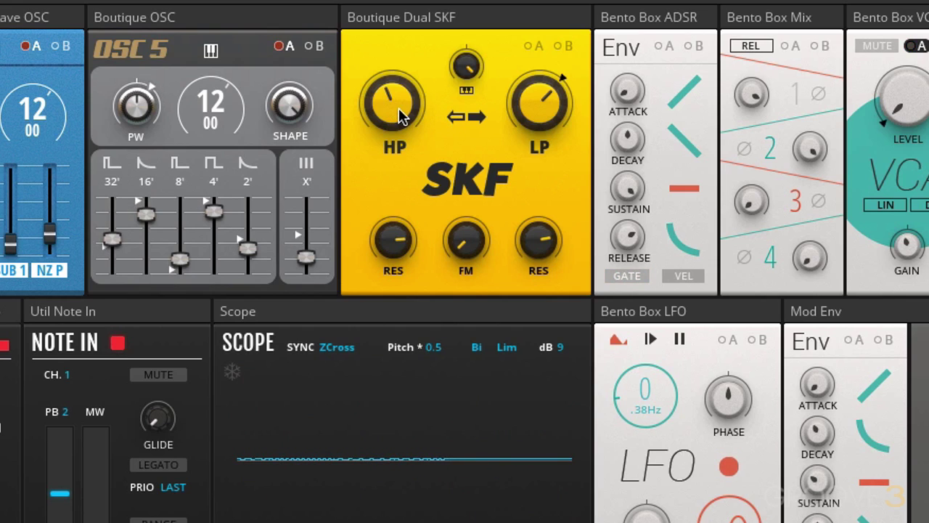
Lower the Dual SKF's keyboard tracking amount to about 7
drag(467, 68, 467, 95)
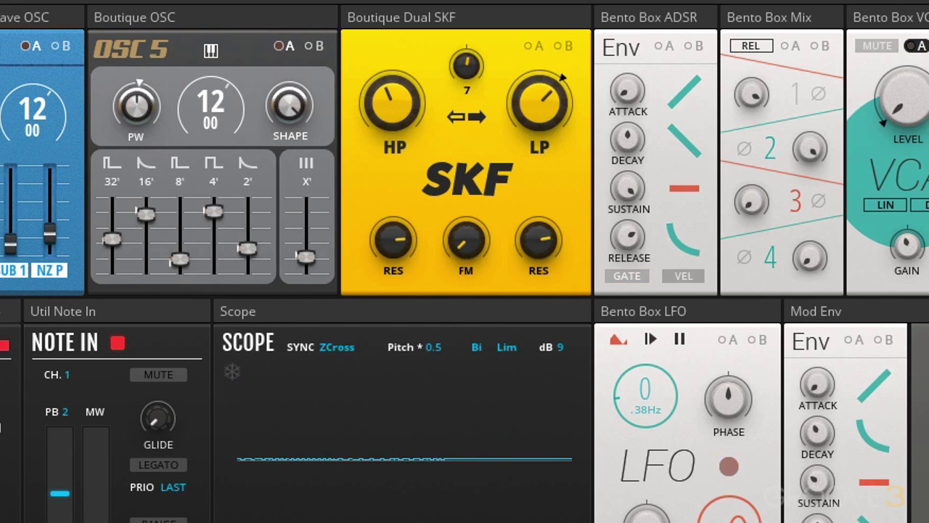